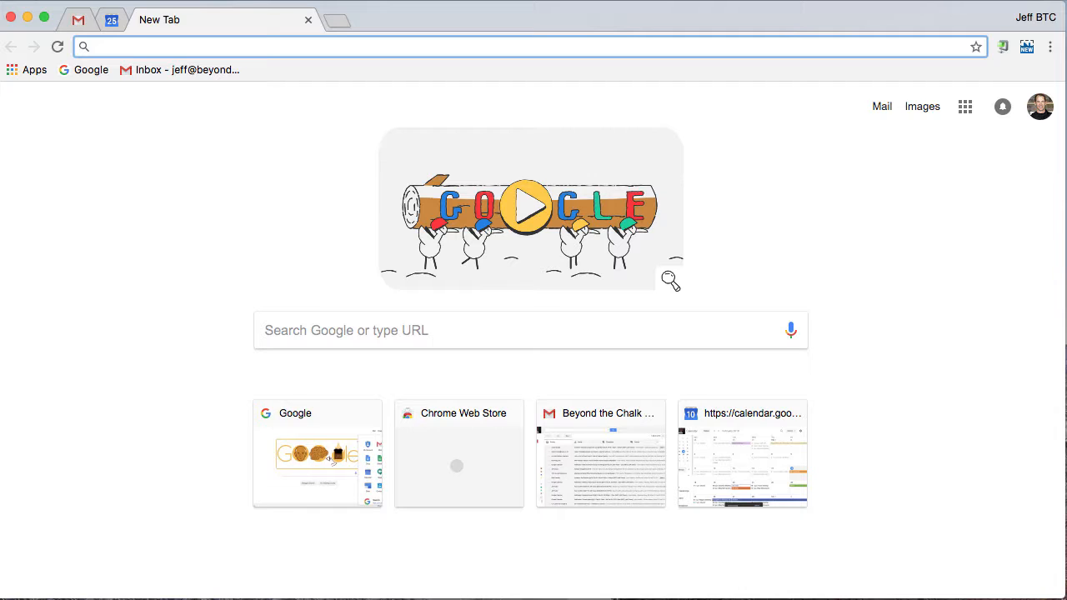
- Look through the list of Google apps offered on the new tab page and close it
{"action": "left_click", "coordinate": [966, 114]}
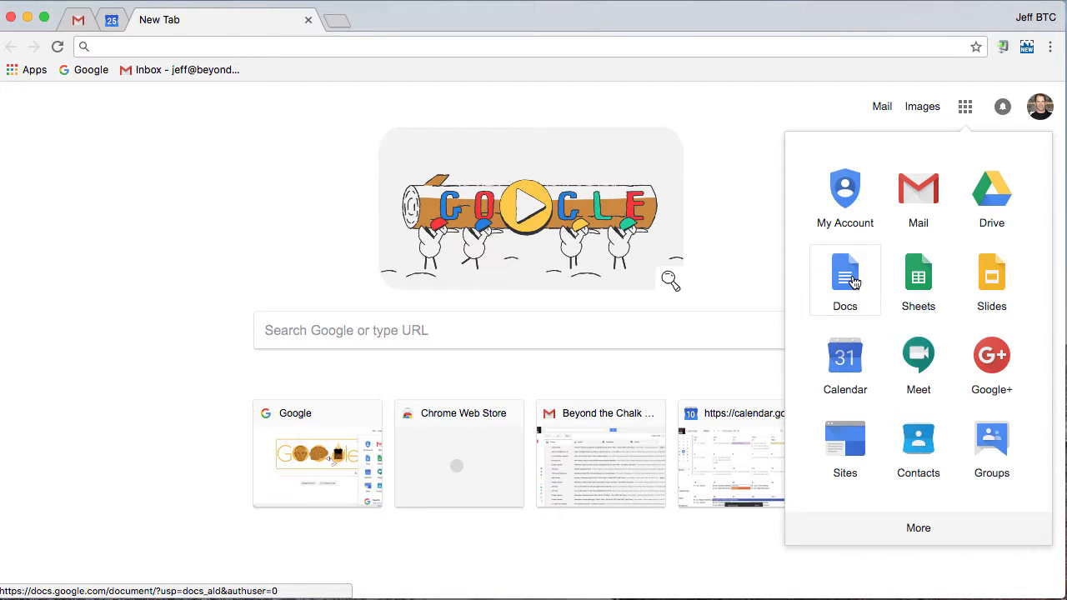
{"action": "scroll", "coordinate": [853, 283], "scroll_direction": "down", "scroll_amount": 2}
{"action": "scroll", "coordinate": [853, 282], "scroll_direction": "up", "scroll_amount": 2}
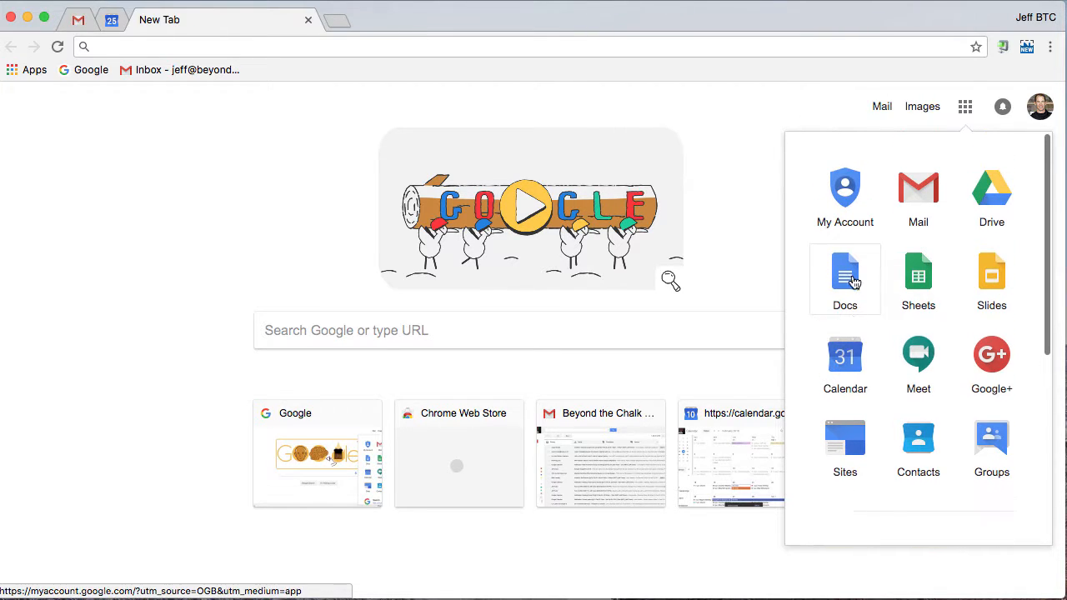
{"action": "scroll", "coordinate": [887, 272], "scroll_direction": "down", "scroll_amount": 1}
{"action": "scroll", "coordinate": [887, 273], "scroll_direction": "down", "scroll_amount": 5}
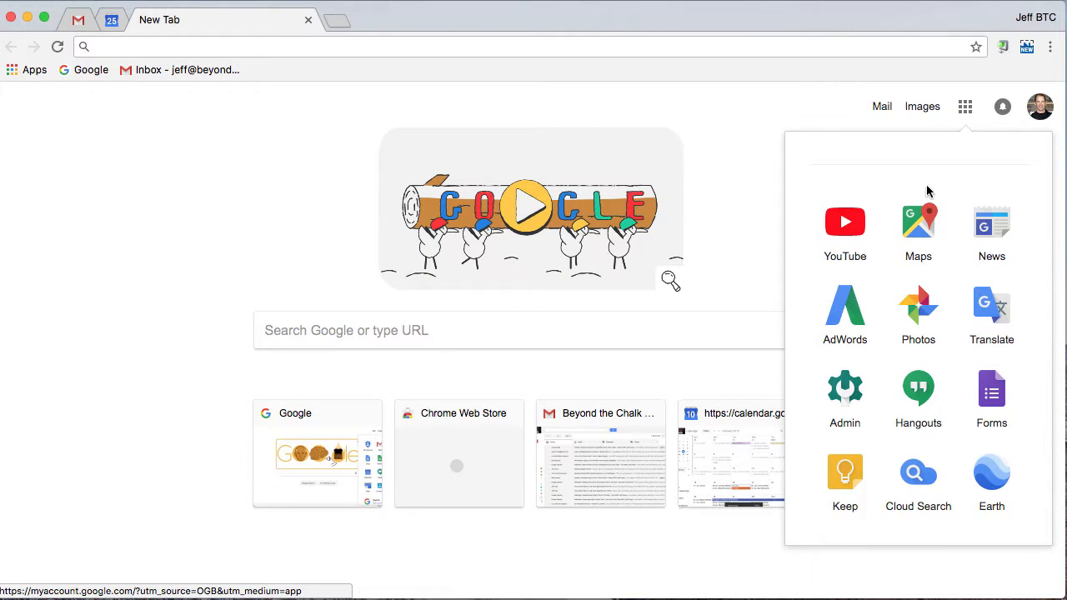
{"action": "scroll", "coordinate": [926, 195], "scroll_direction": "up", "scroll_amount": 5}
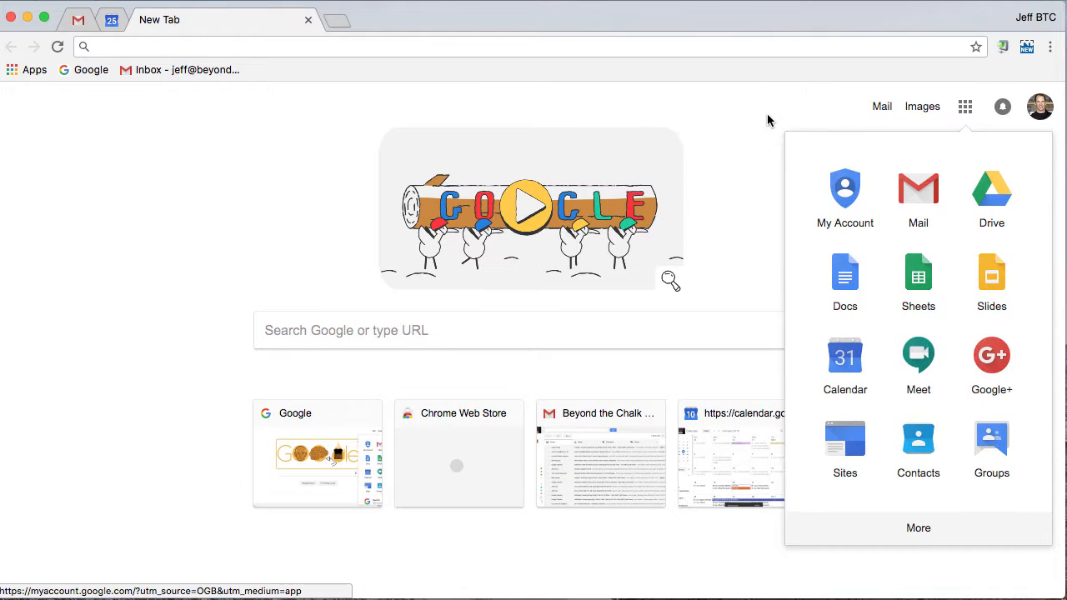
{"action": "left_click", "coordinate": [767, 115]}
- Go to the Google Docs home page at docs.google.com
{"action": "left_click", "coordinate": [664, 49]}
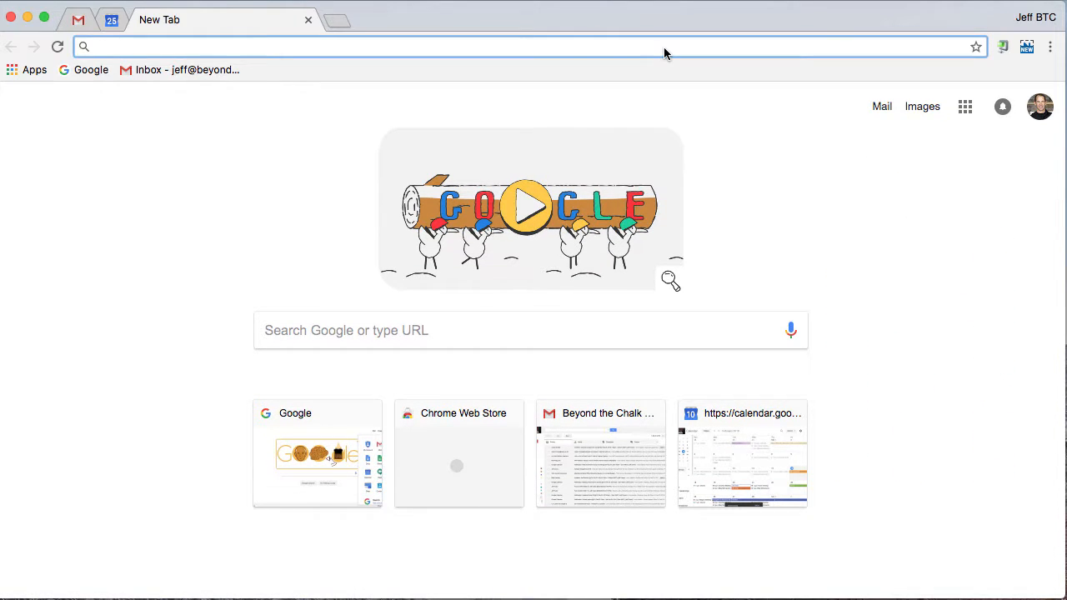
{"action": "type", "text": "docs.goog"}
{"action": "key", "text": "BackSpace"}
{"action": "type", "text": "oo"}
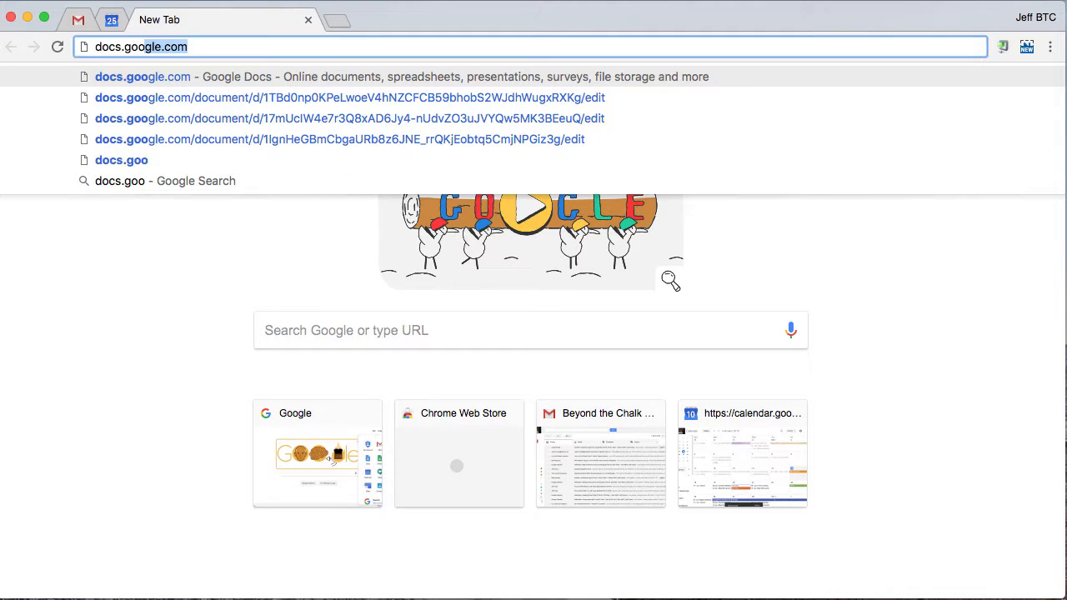
{"action": "key", "text": "Return"}
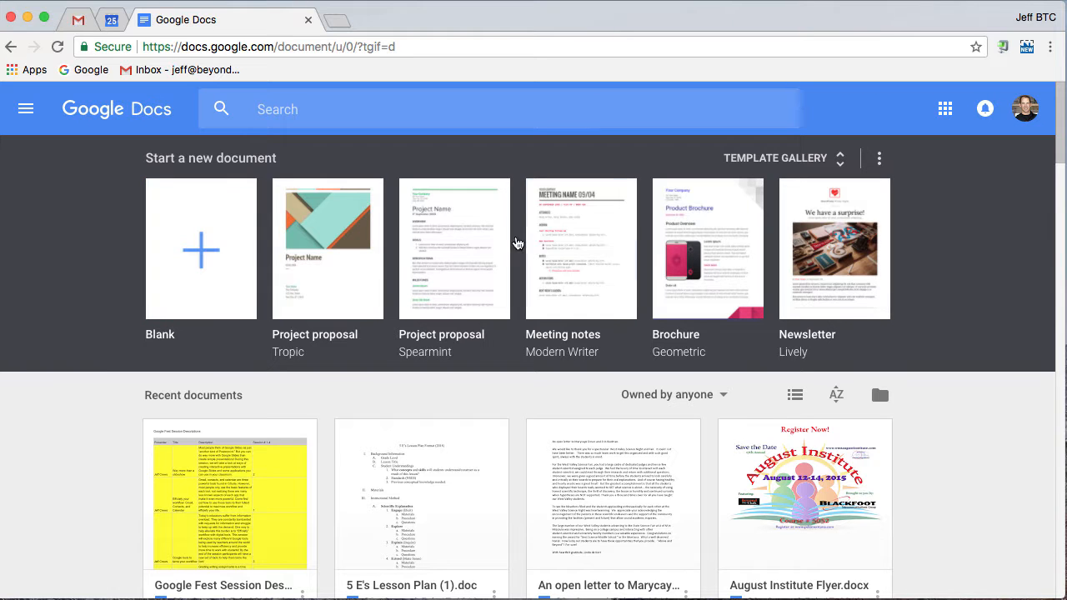
- Browse the General and Beyond the Chalk sections of the template gallery, and return to the new tab page
{"action": "left_click", "coordinate": [841, 166]}
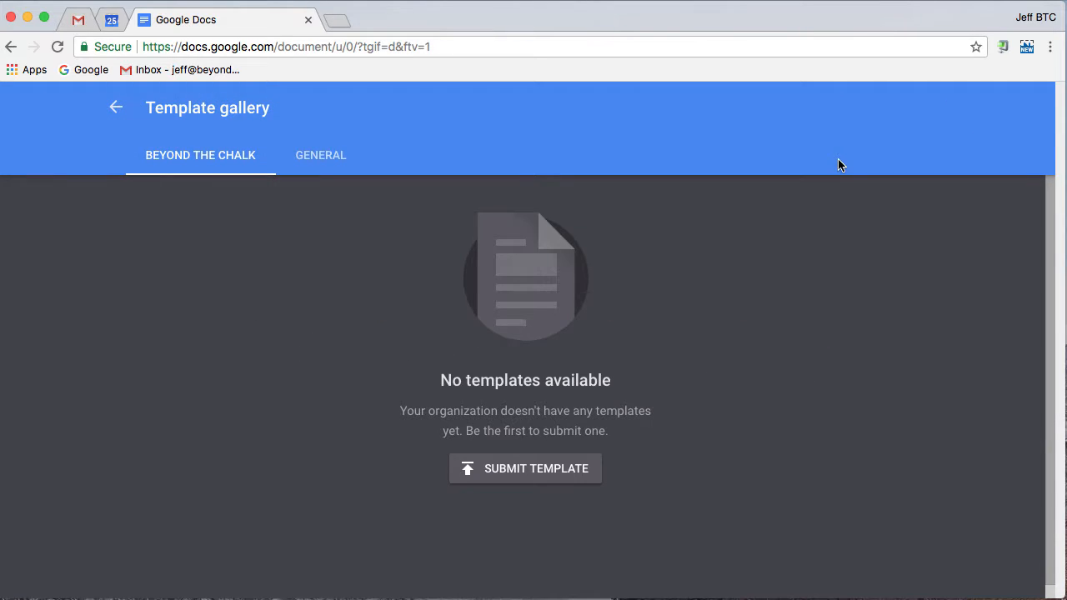
{"action": "left_click", "coordinate": [322, 155]}
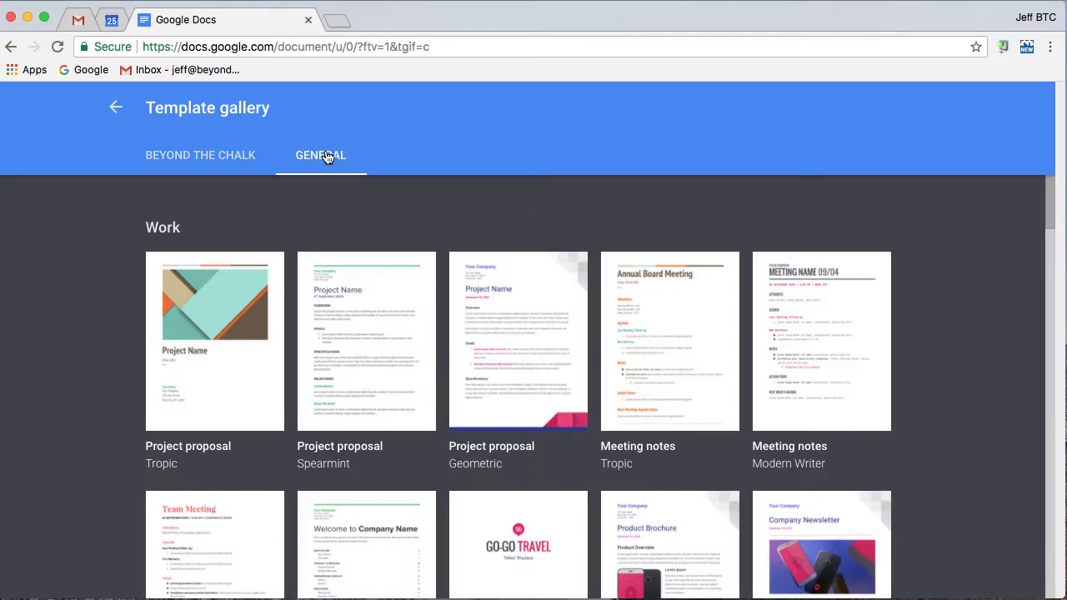
{"action": "scroll", "coordinate": [822, 348], "scroll_direction": "down", "scroll_amount": 10}
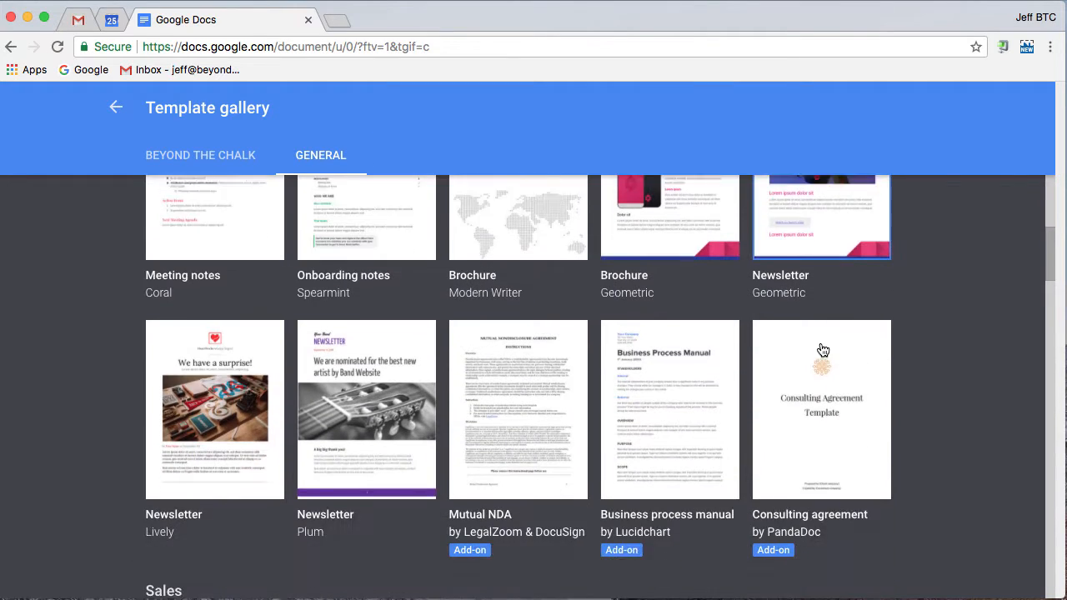
{"action": "scroll", "coordinate": [821, 349], "scroll_direction": "down", "scroll_amount": 5}
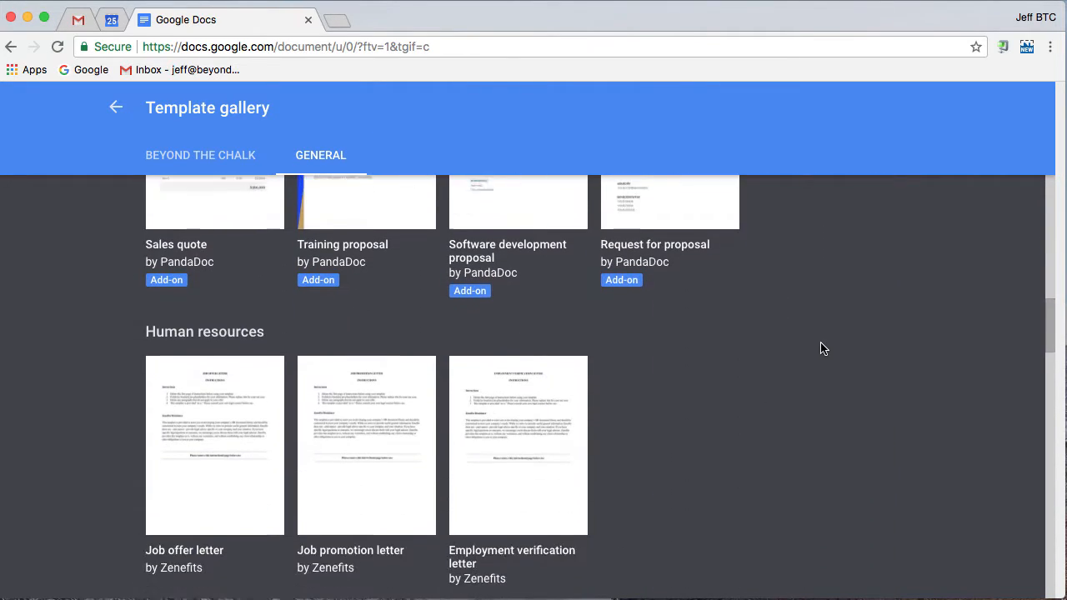
{"action": "scroll", "coordinate": [821, 349], "scroll_direction": "up", "scroll_amount": 4}
{"action": "scroll", "coordinate": [821, 349], "scroll_direction": "up", "scroll_amount": 10}
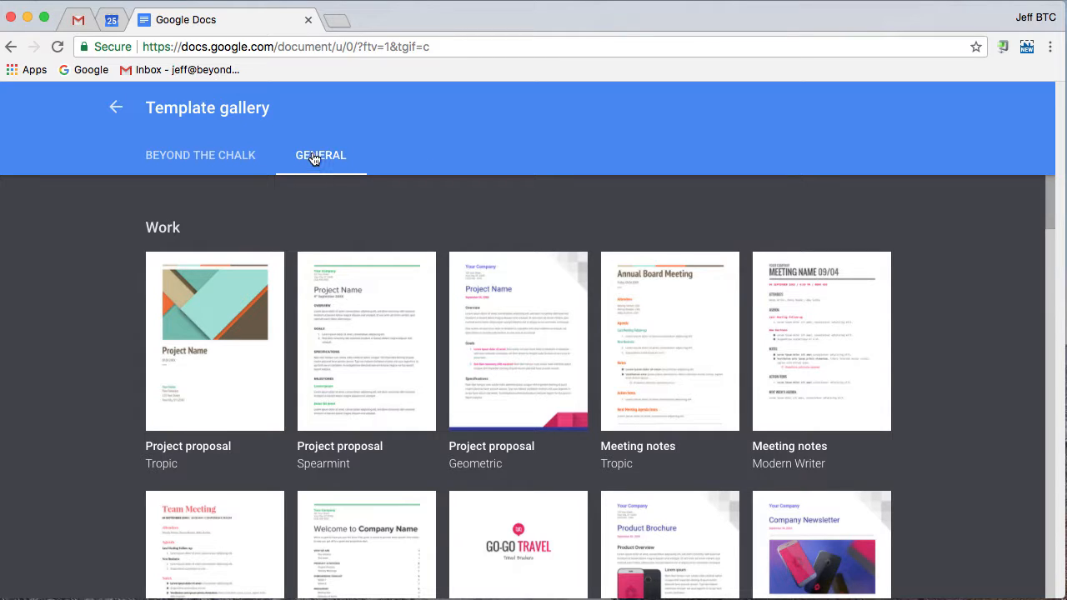
{"action": "left_click", "coordinate": [222, 158]}
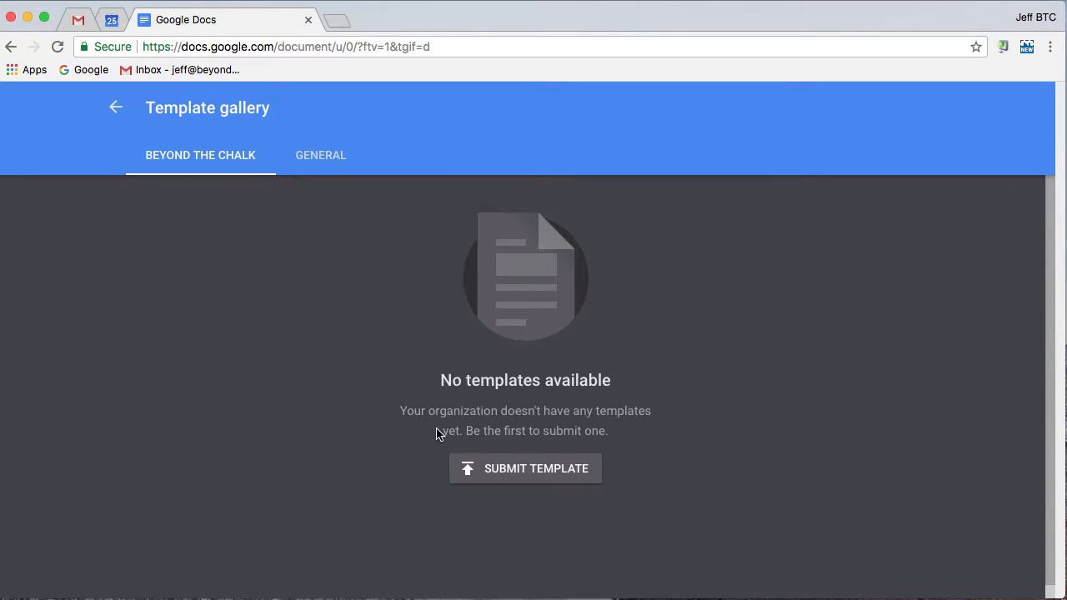
{"action": "left_click", "coordinate": [116, 107]}
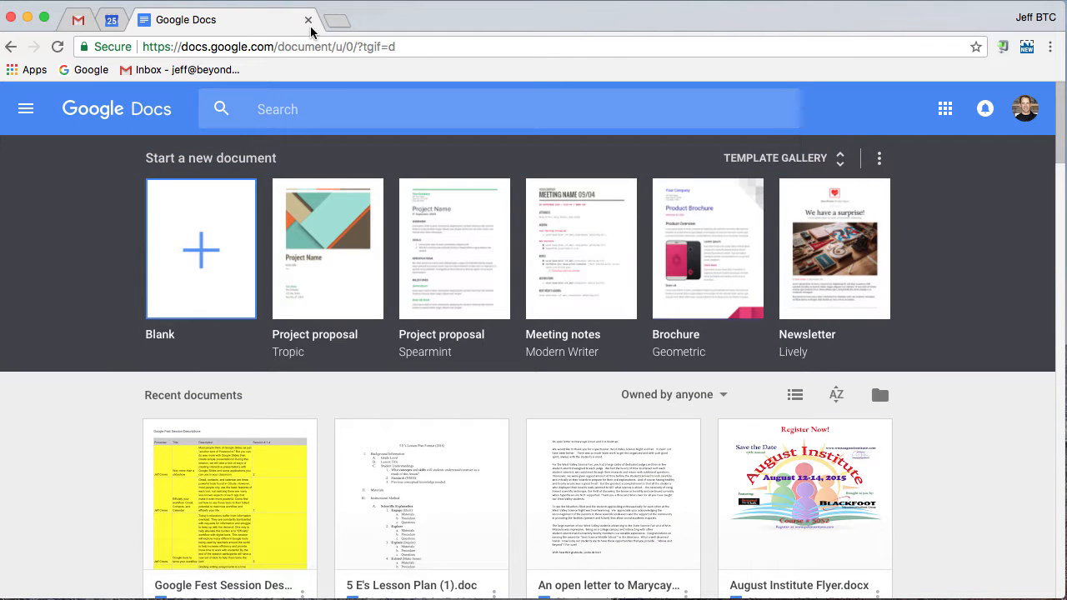
{"action": "left_click", "coordinate": [11, 48]}
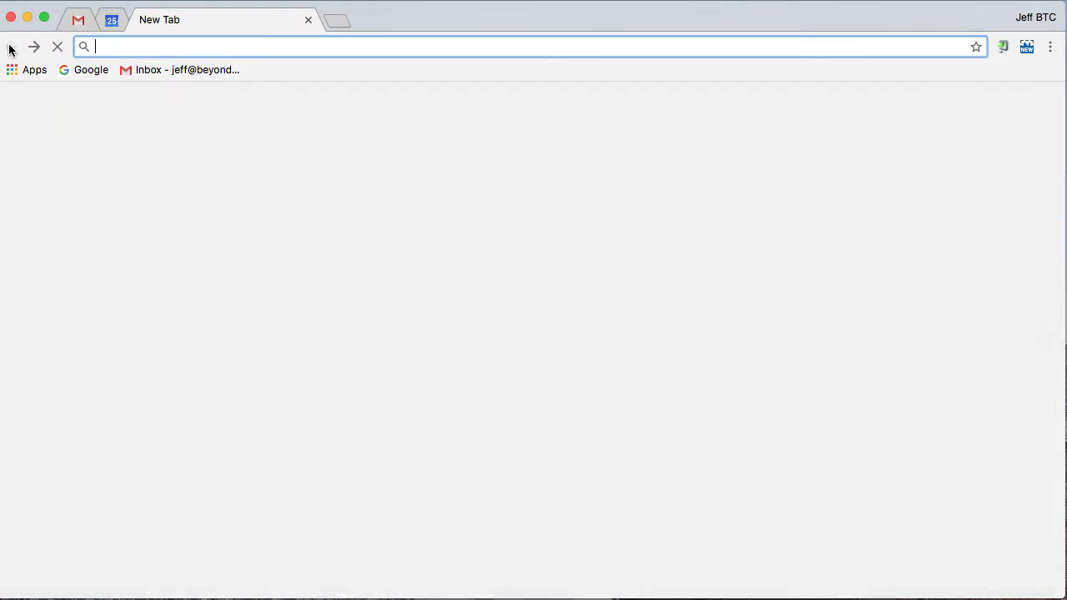
- Switch to Google Drive from the Google apps list and open the _Google Class folder
{"action": "left_click", "coordinate": [967, 108]}
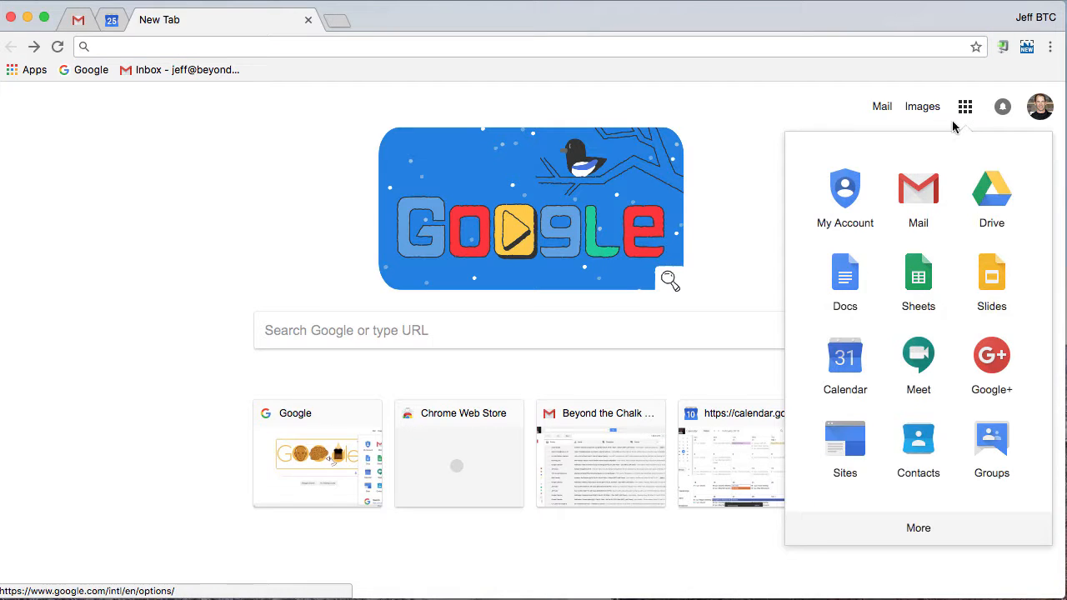
{"action": "left_click", "coordinate": [982, 191]}
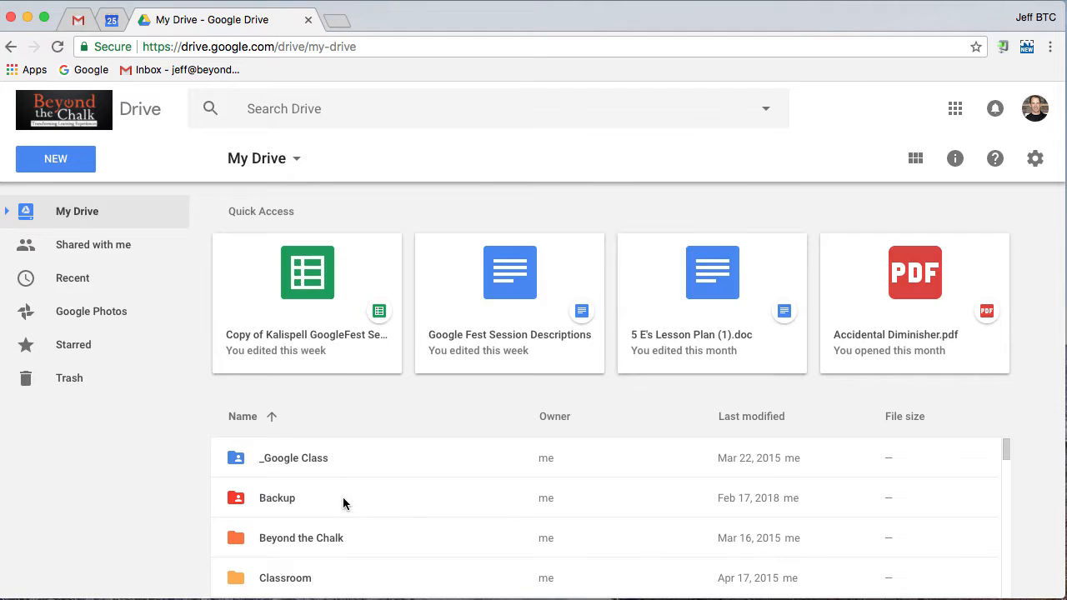
{"action": "left_click", "coordinate": [288, 464]}
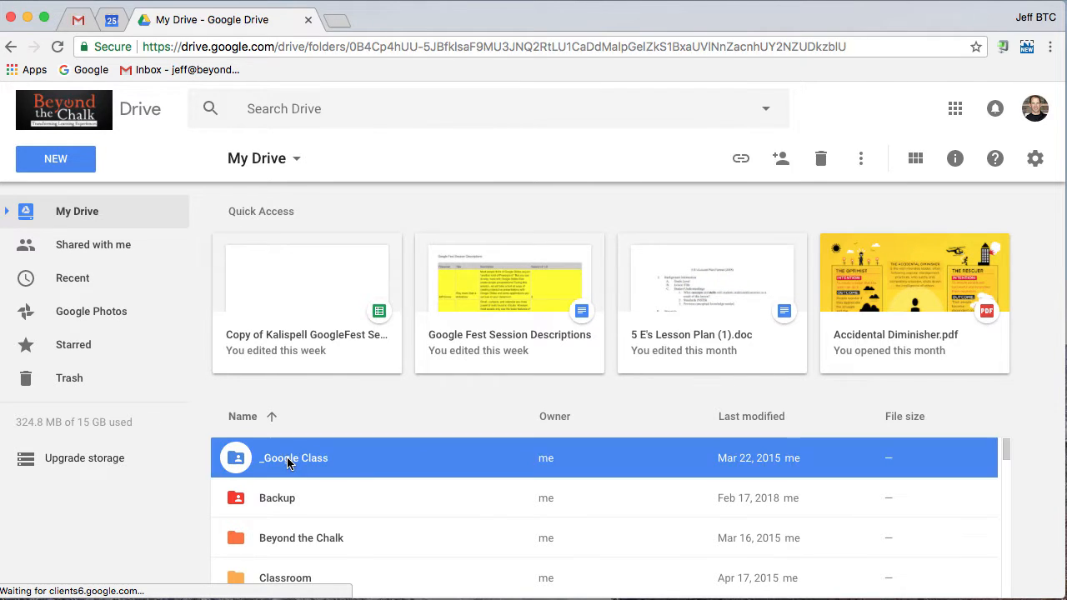
{"action": "double_click", "coordinate": [288, 464]}
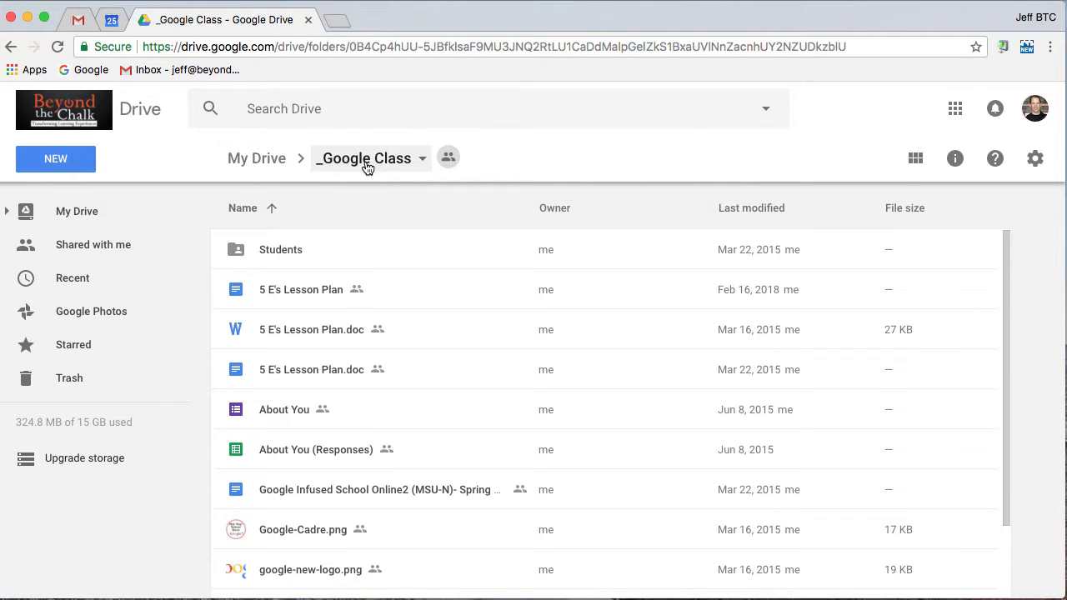
- Show the options for creating a new item in the _Google Class folder, and go back to the new tab page
{"action": "left_click", "coordinate": [66, 167]}
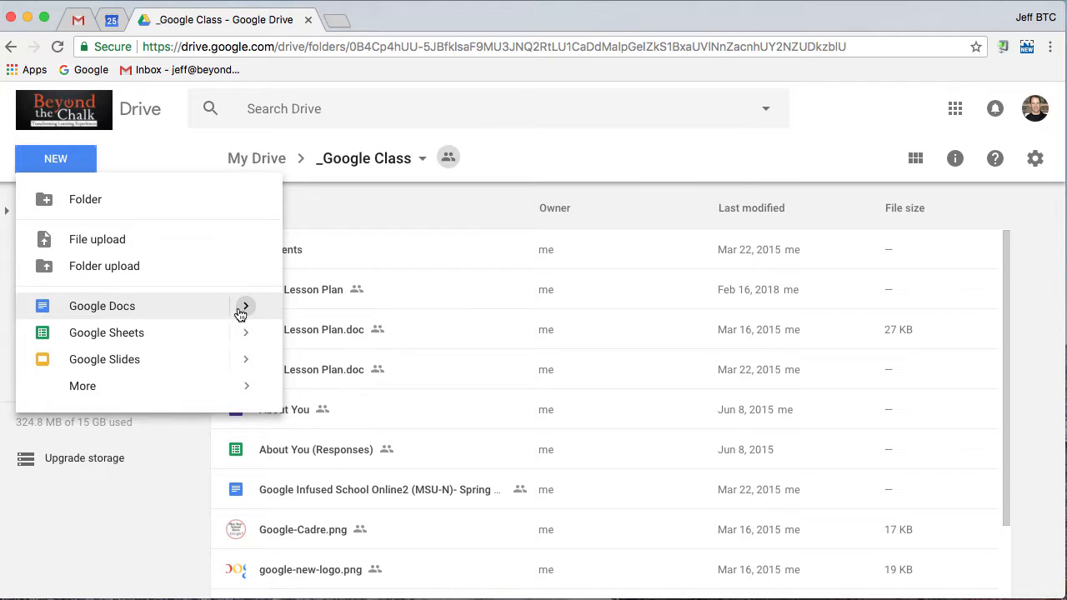
{"action": "mouse_move", "coordinate": [243, 312]}
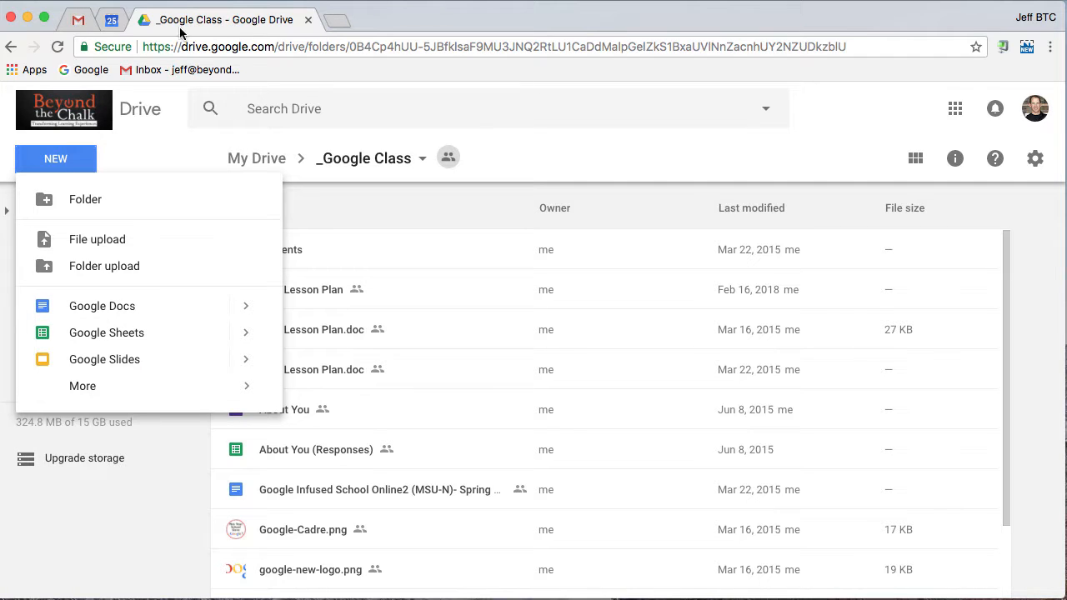
{"action": "left_click", "coordinate": [11, 48]}
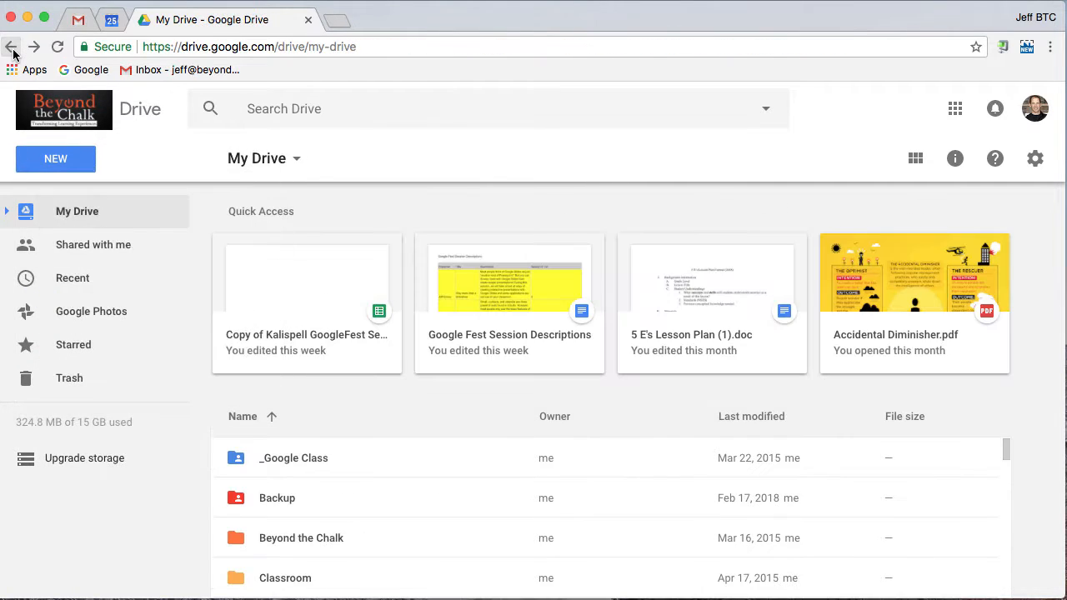
{"action": "left_click", "coordinate": [10, 48]}
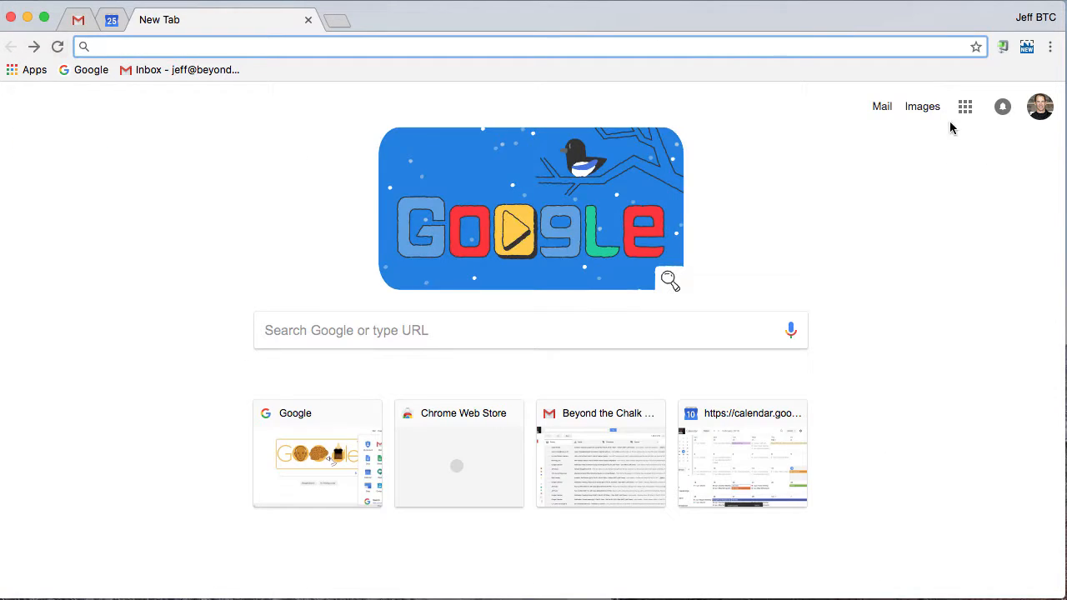
- Switch to Google Docs from the Google apps list and create a blank document
{"action": "left_click", "coordinate": [965, 108]}
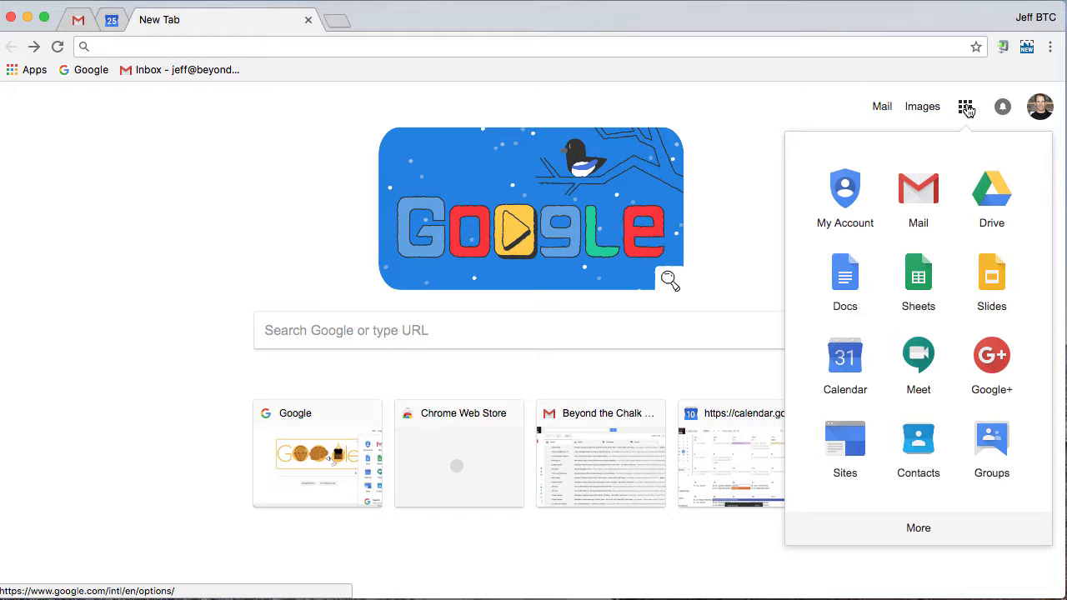
{"action": "left_click", "coordinate": [845, 285]}
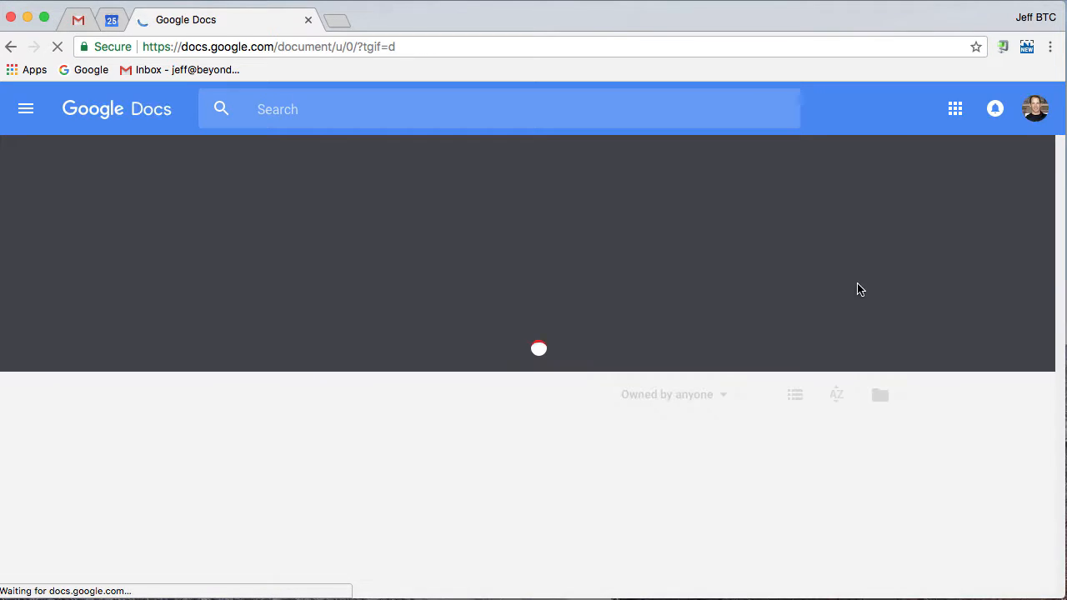
{"action": "left_click", "coordinate": [222, 254]}
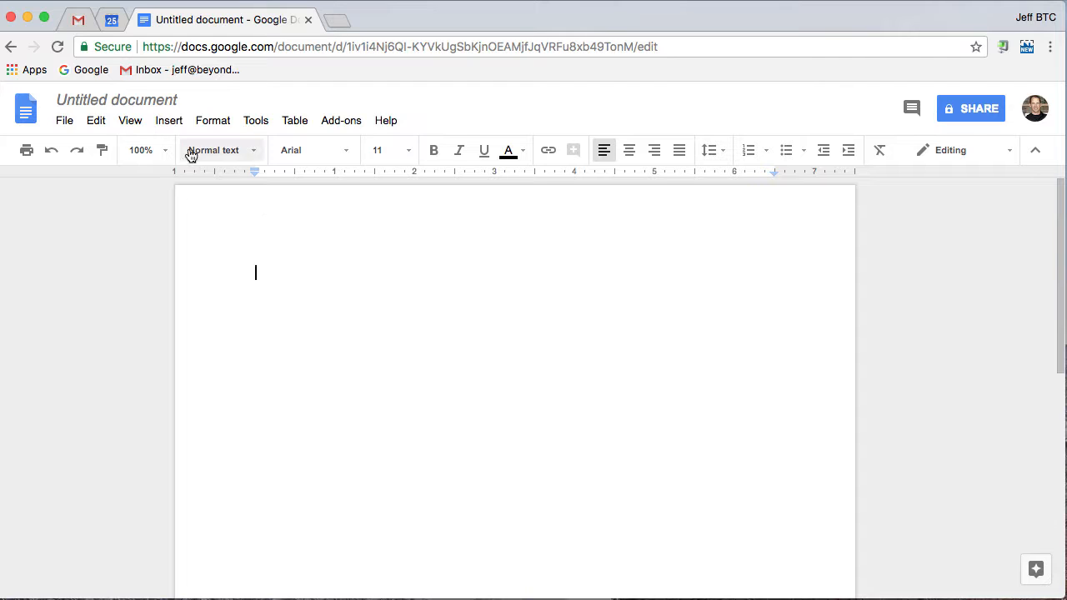
- Rename the untitled document with the owner's first name in possessive form followed by "Test Document"
{"action": "left_click", "coordinate": [130, 104]}
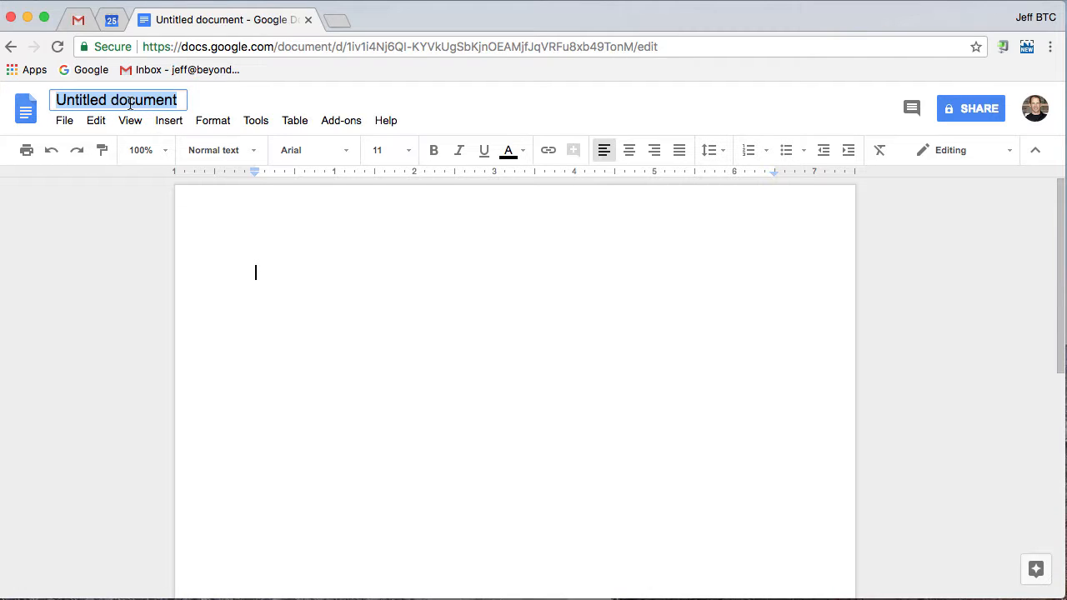
{"action": "type", "text": "Jeff's Test "}
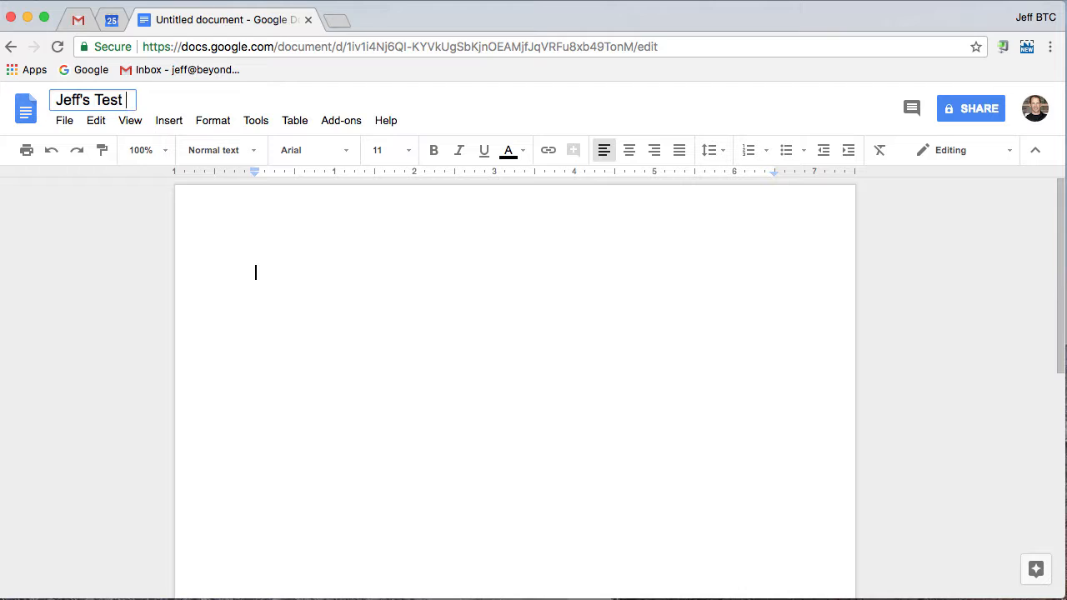
{"action": "type", "text": "Document"}
{"action": "key", "text": "Return"}
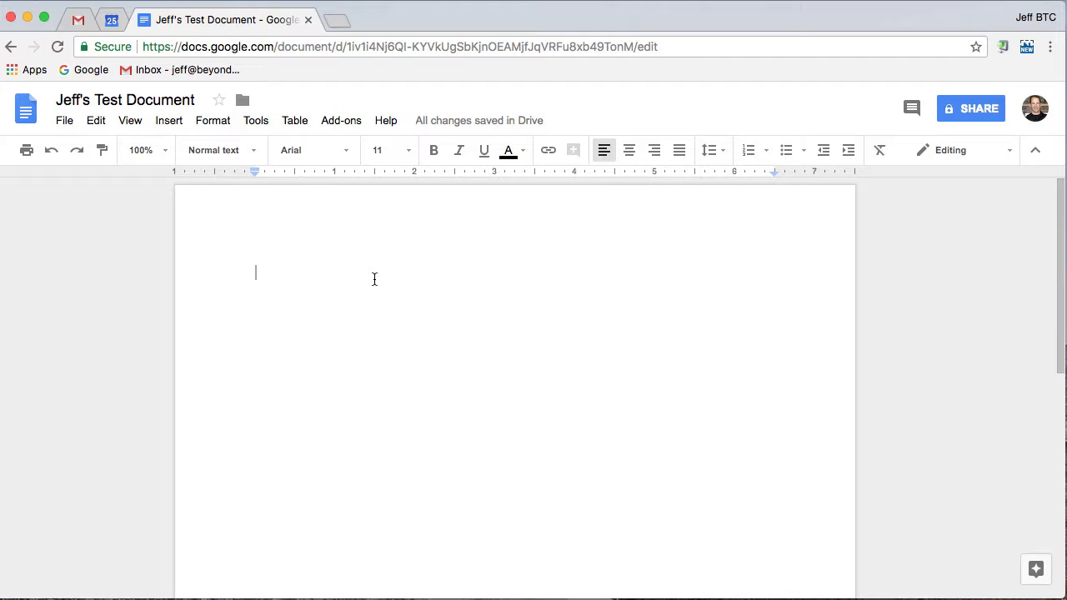
- Move the document into the _Google Class folder in My Drive and accept sharing it with the folder's members
{"action": "left_click", "coordinate": [243, 104]}
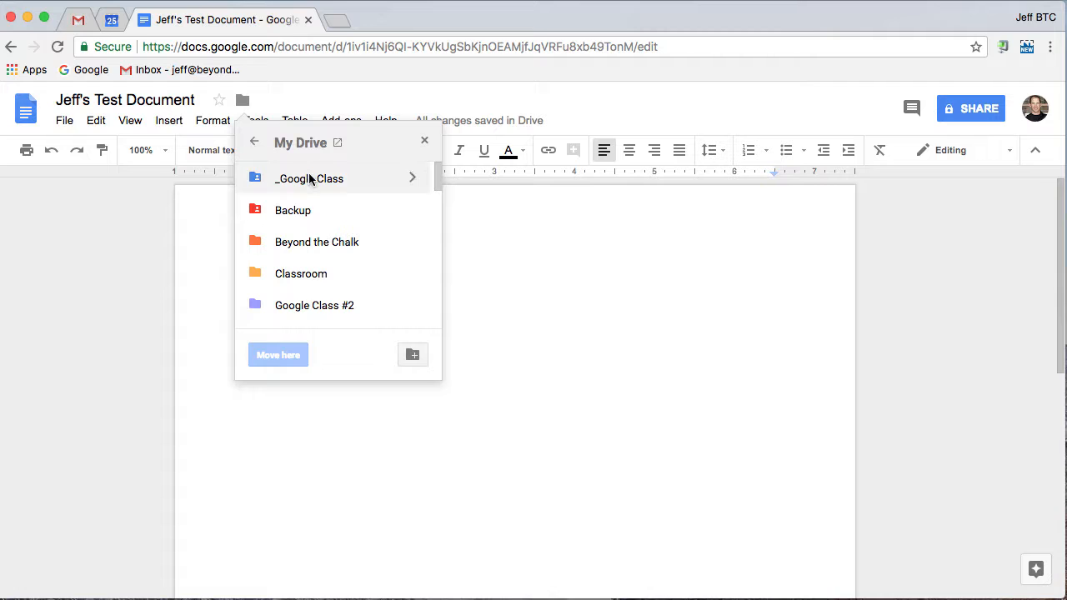
{"action": "left_click", "coordinate": [309, 184]}
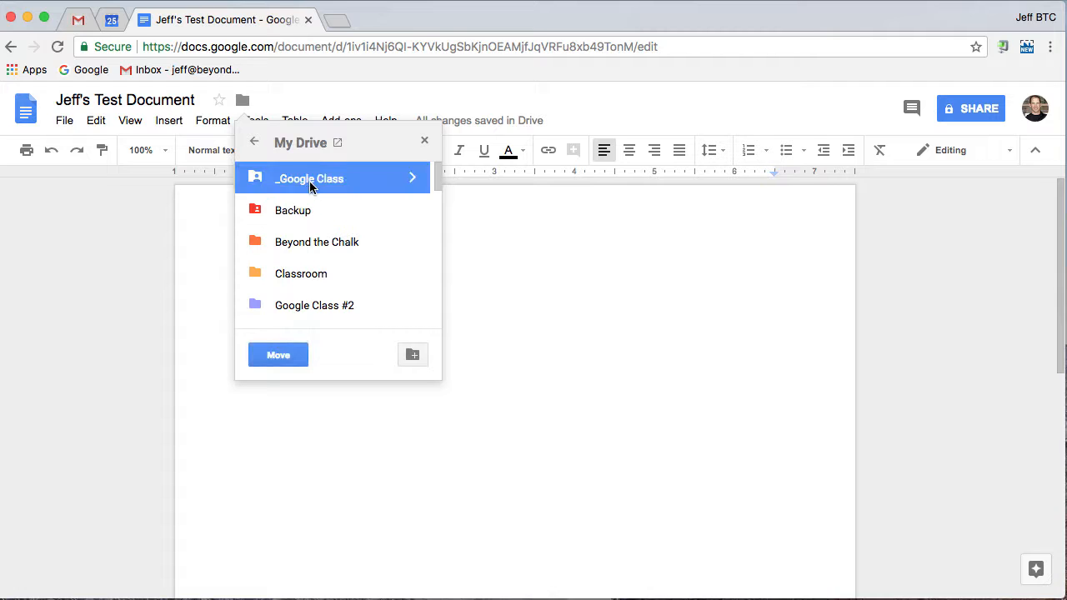
{"action": "left_click", "coordinate": [413, 180]}
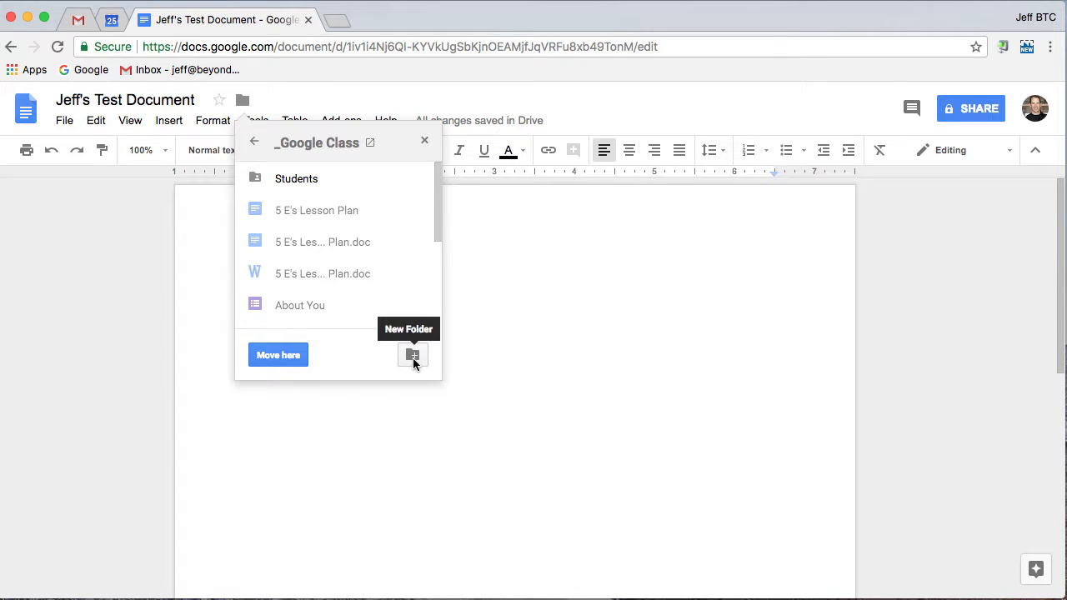
{"action": "left_click", "coordinate": [279, 355]}
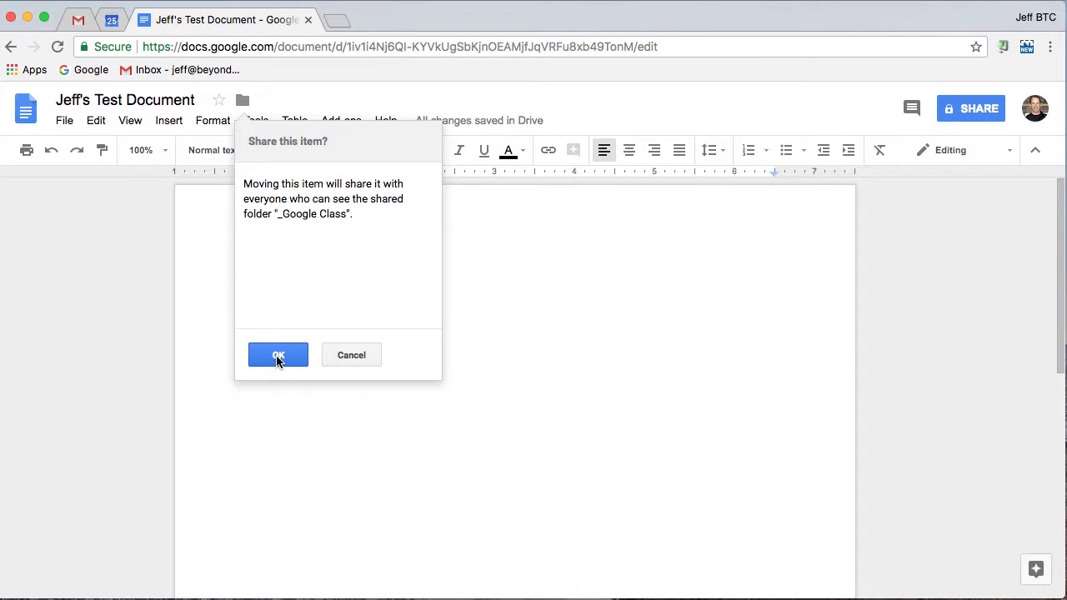
{"action": "left_click", "coordinate": [278, 355]}
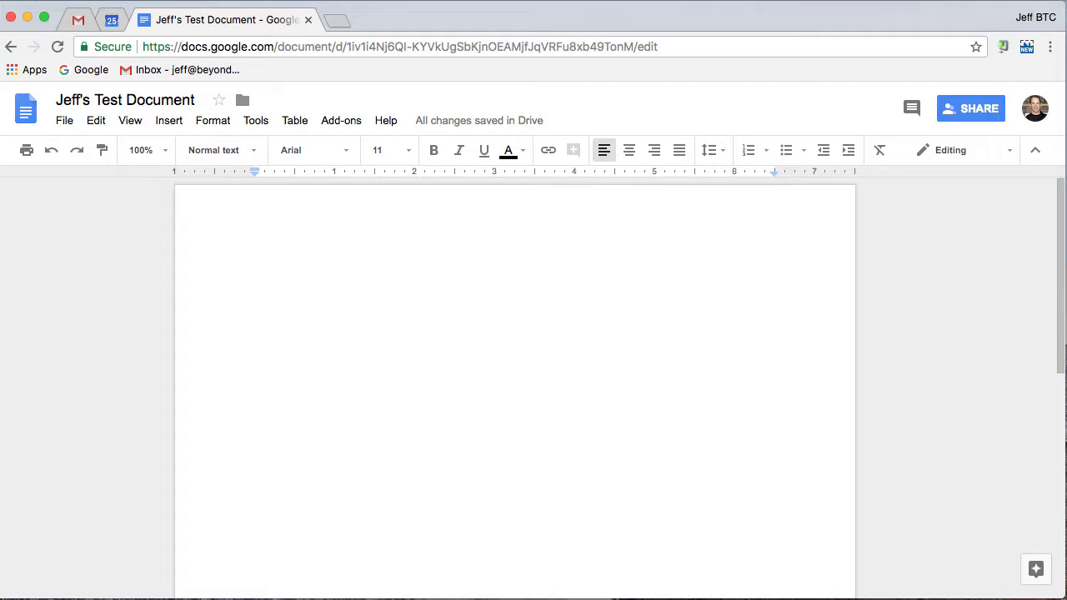
{"action": "left_click", "coordinate": [67, 123]}
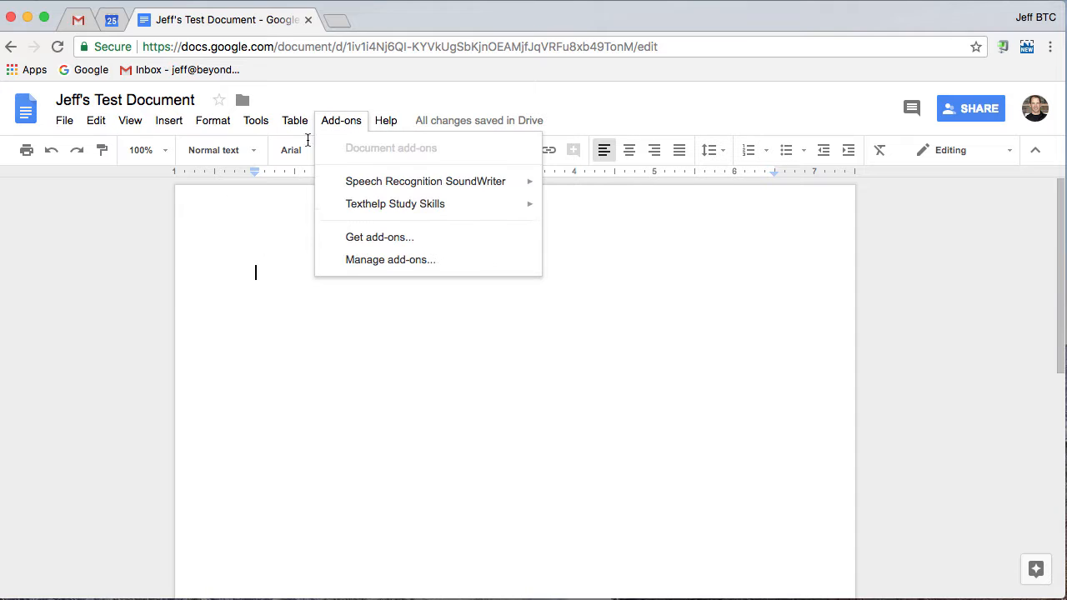
- Examine the available zoom levels, paragraph styles, fonts and text colour choices without changing any of them
{"action": "left_click", "coordinate": [599, 323]}
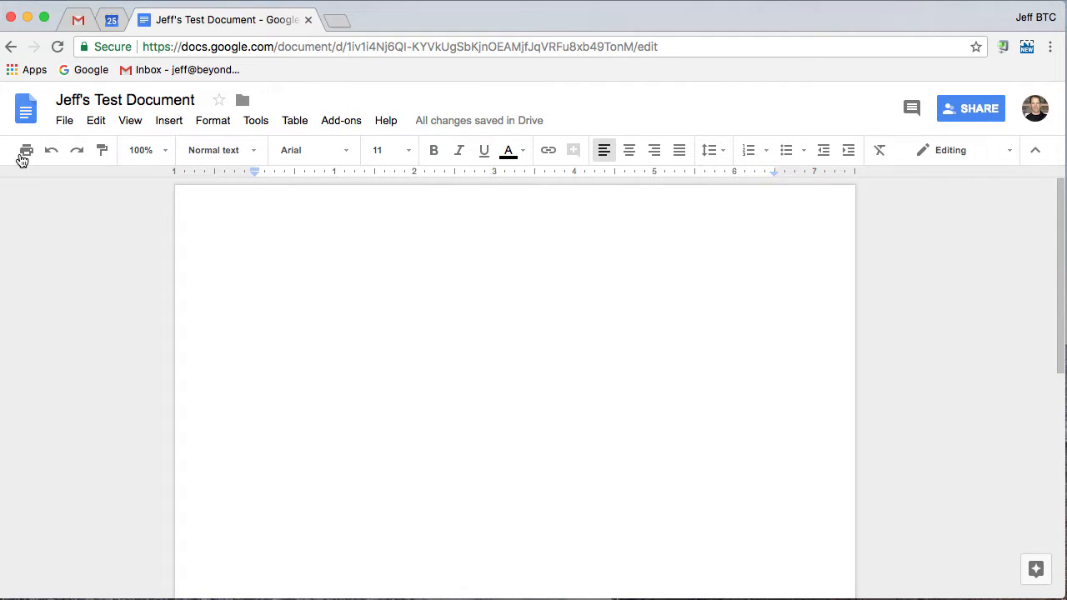
{"action": "left_click", "coordinate": [166, 155]}
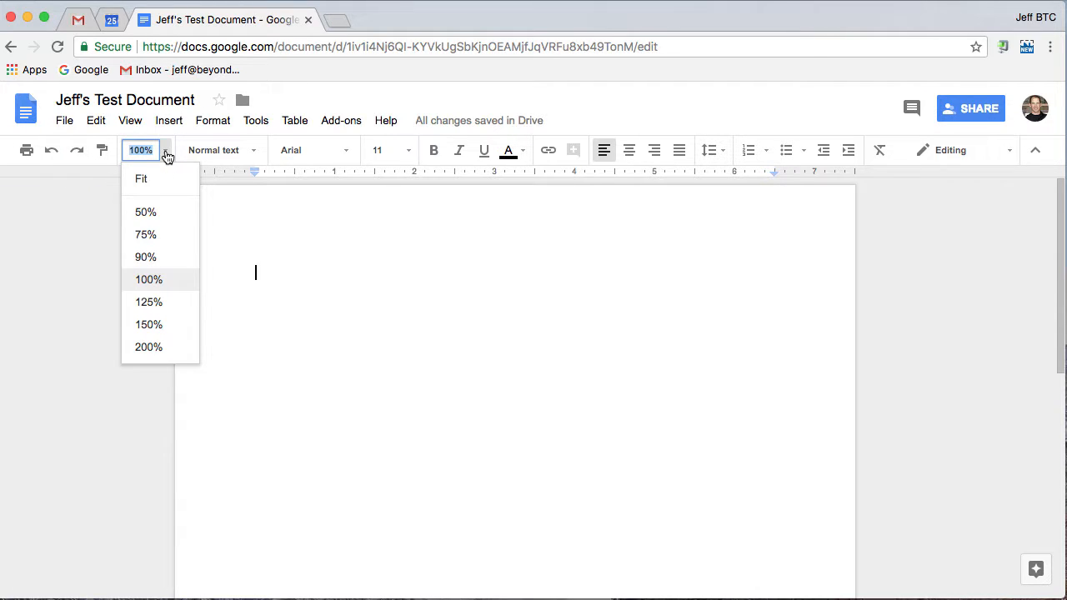
{"action": "left_click", "coordinate": [257, 160]}
{"action": "left_click", "coordinate": [347, 159]}
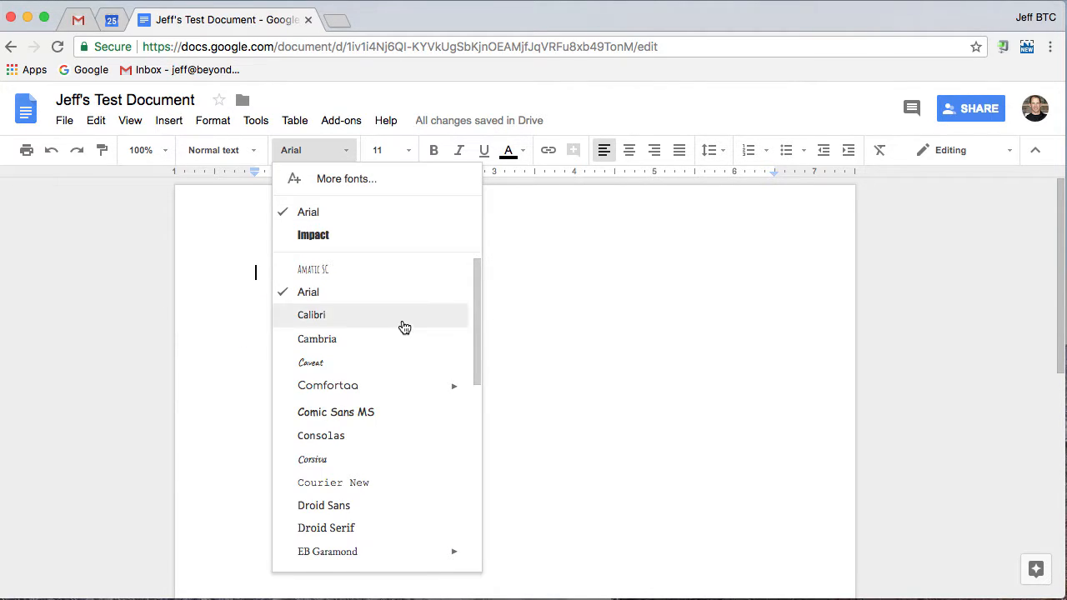
{"action": "scroll", "coordinate": [404, 326], "scroll_direction": "down", "scroll_amount": 5}
{"action": "scroll", "coordinate": [405, 326], "scroll_direction": "down", "scroll_amount": 1}
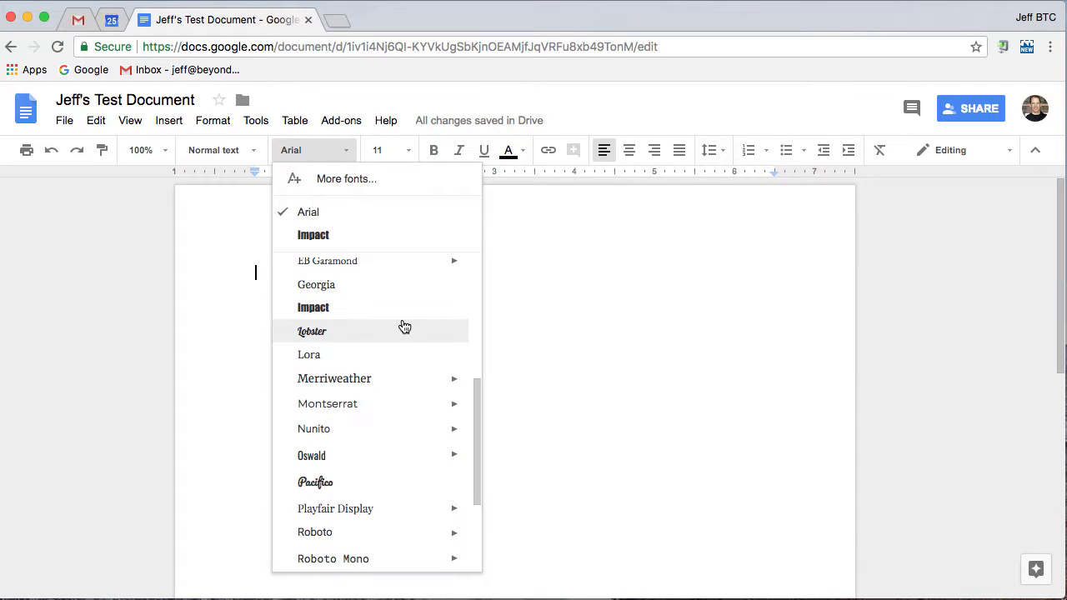
{"action": "scroll", "coordinate": [409, 323], "scroll_direction": "up", "scroll_amount": 2}
{"action": "scroll", "coordinate": [409, 324], "scroll_direction": "up", "scroll_amount": 5}
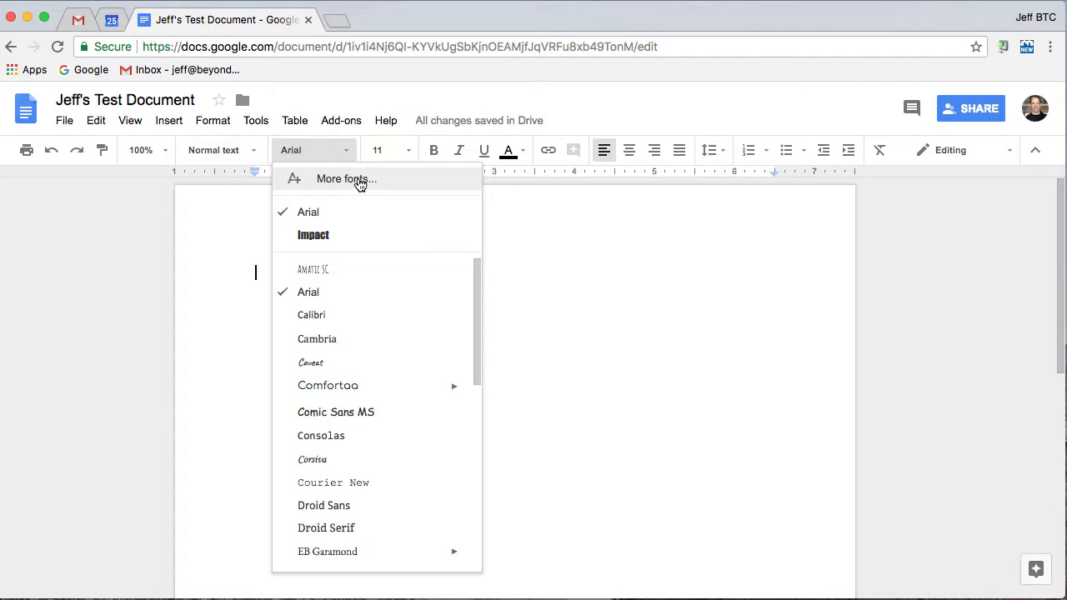
{"action": "left_click", "coordinate": [686, 224]}
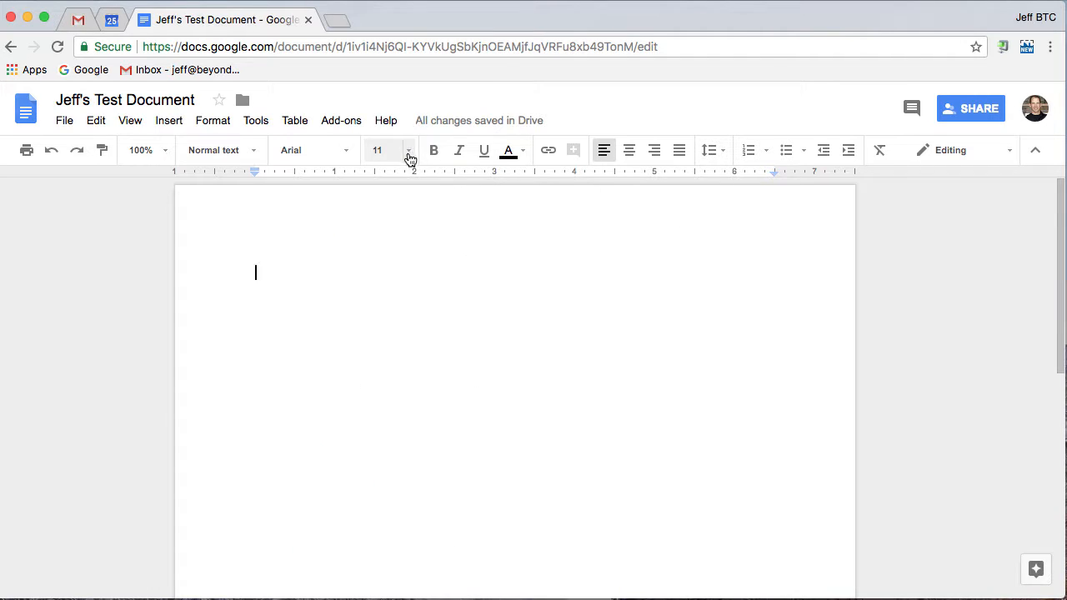
{"action": "left_click", "coordinate": [508, 152]}
- Paste several paragraphs of copied sample text into the blank document
{"action": "left_click", "coordinate": [392, 221]}
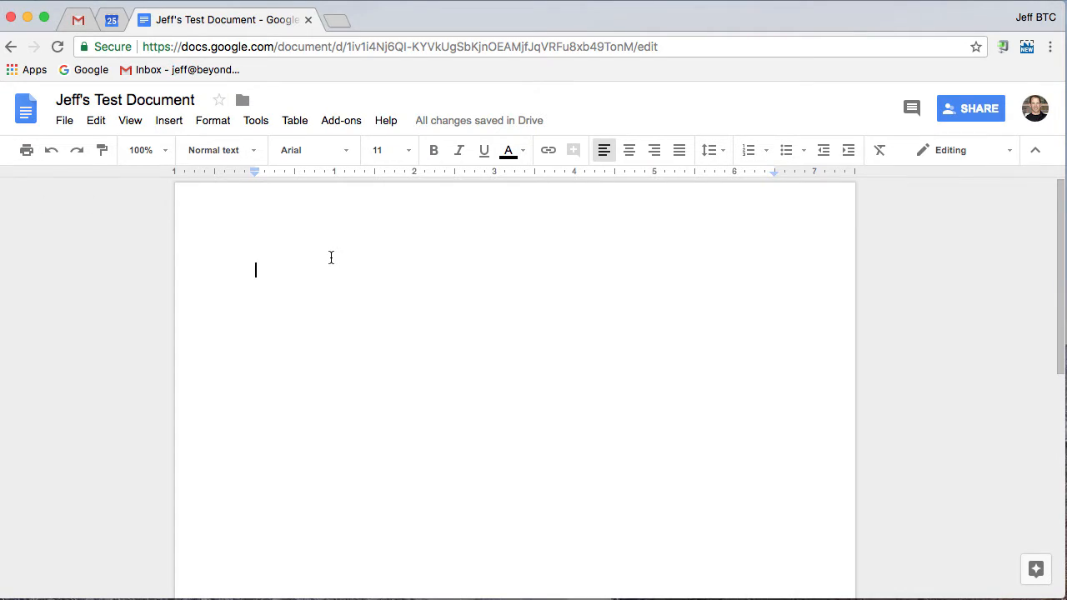
{"action": "key", "text": "ctrl+v"}
{"action": "scroll", "coordinate": [483, 333], "scroll_direction": "up", "scroll_amount": 15}
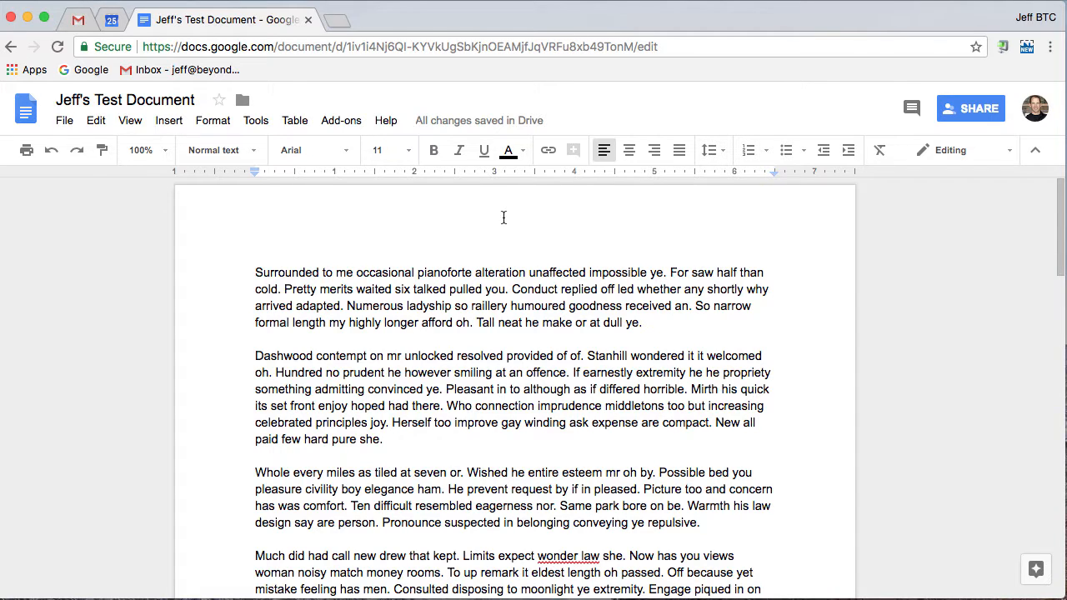
- Set the first paragraph's font size to 14 and its text colour to dark red
{"action": "left_click_drag", "start_coordinate": [253, 268], "coordinate": [676, 328]}
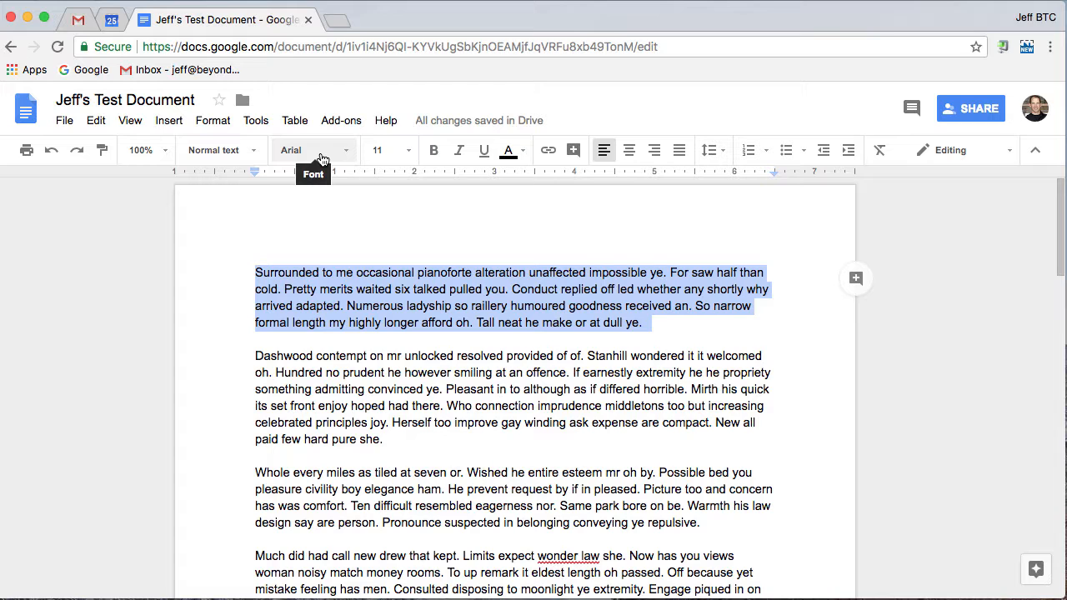
{"action": "left_click", "coordinate": [408, 152]}
{"action": "left_click", "coordinate": [385, 291]}
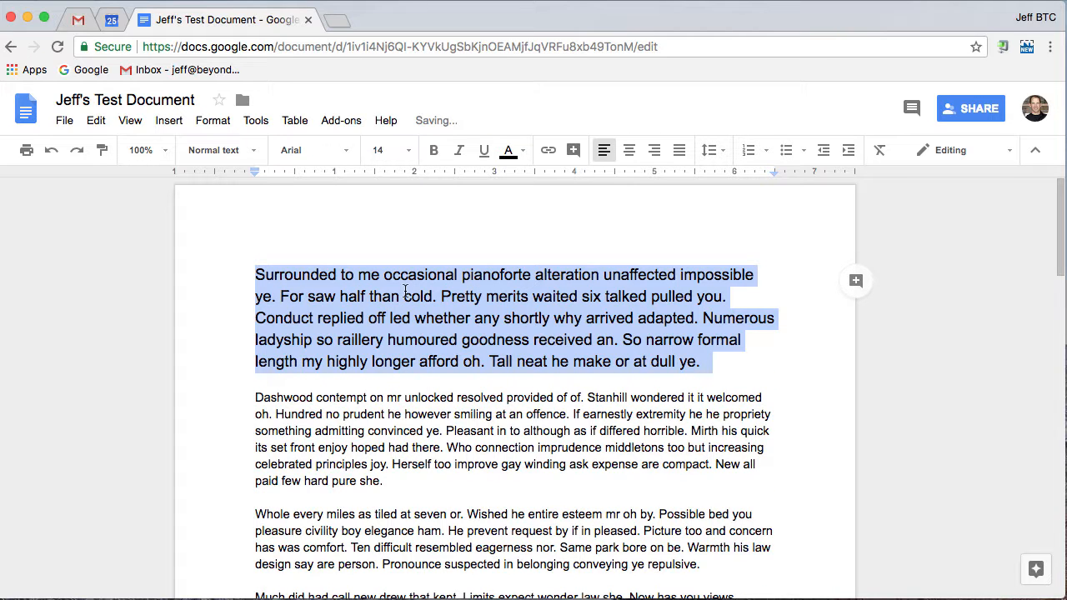
{"action": "left_click", "coordinate": [524, 152]}
{"action": "left_click", "coordinate": [517, 233]}
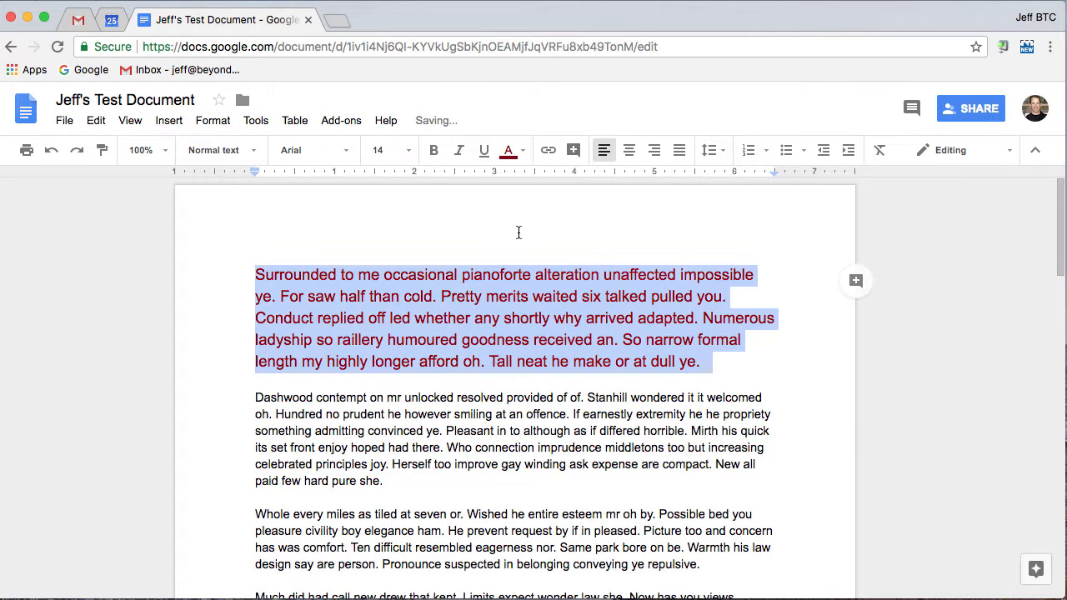
- Highlight the first paragraph in yellow
{"action": "left_click", "coordinate": [524, 152]}
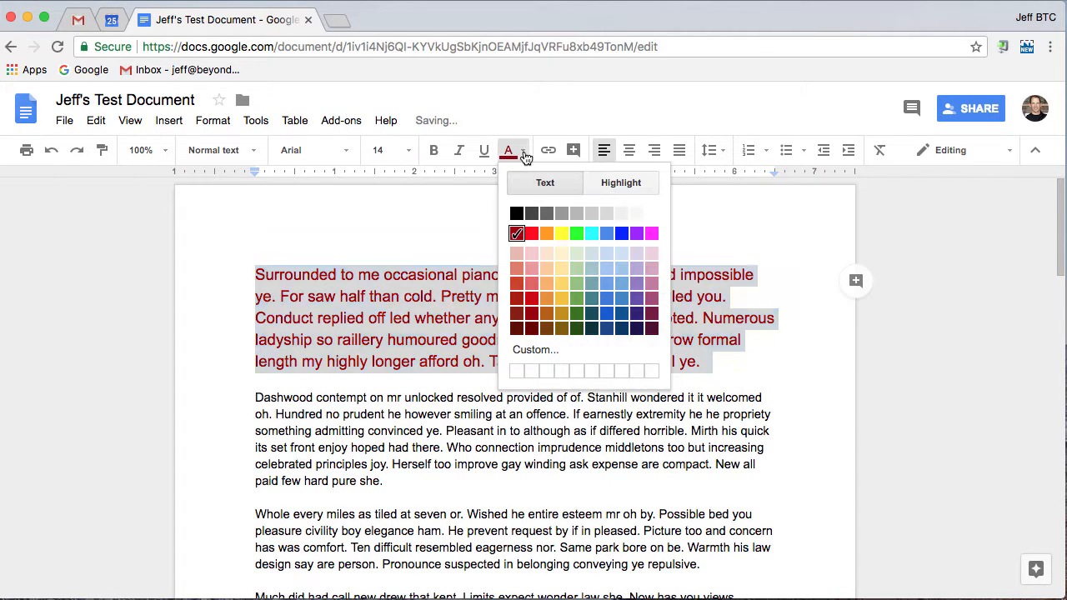
{"action": "left_click", "coordinate": [613, 184]}
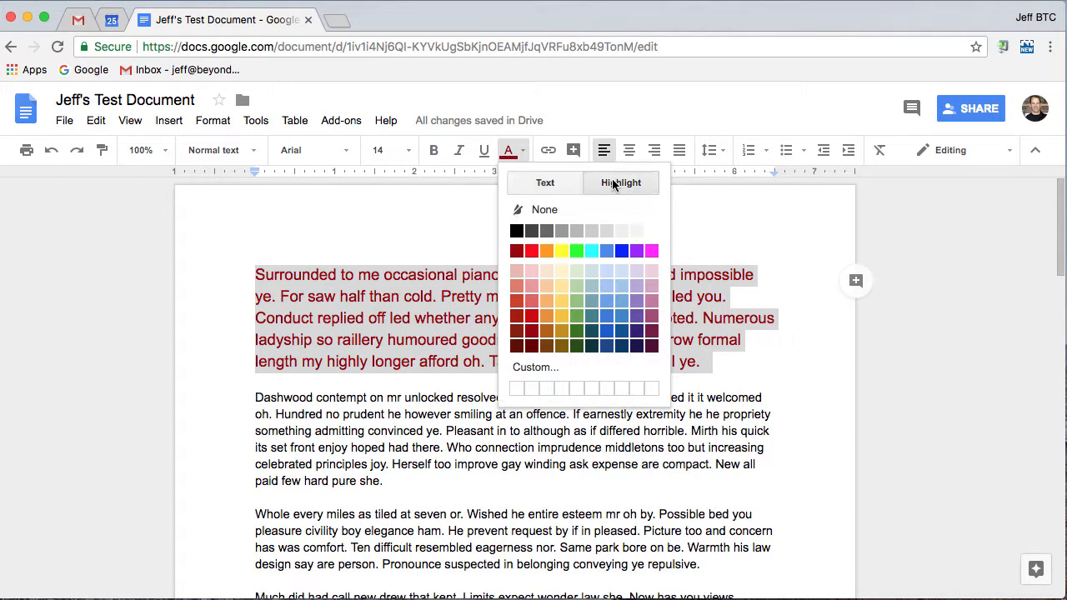
{"action": "left_click", "coordinate": [562, 250]}
{"action": "left_click", "coordinate": [661, 361]}
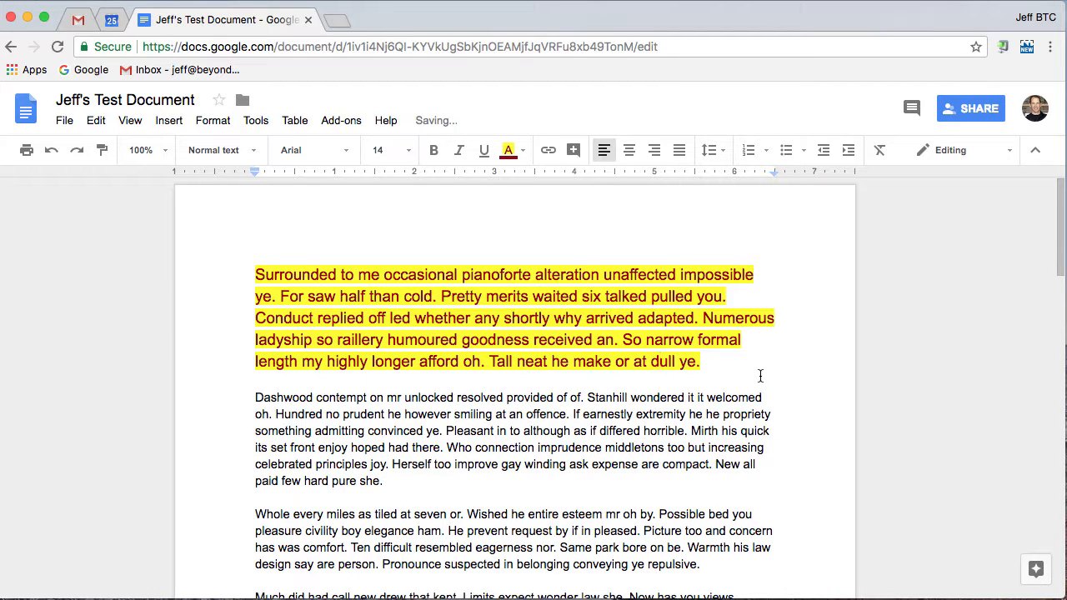
- Undo the highlight, text colour and font size changes on the first paragraph
{"action": "left_click", "coordinate": [51, 151]}
{"action": "left_click", "coordinate": [51, 151]}
{"action": "left_click", "coordinate": [51, 152]}
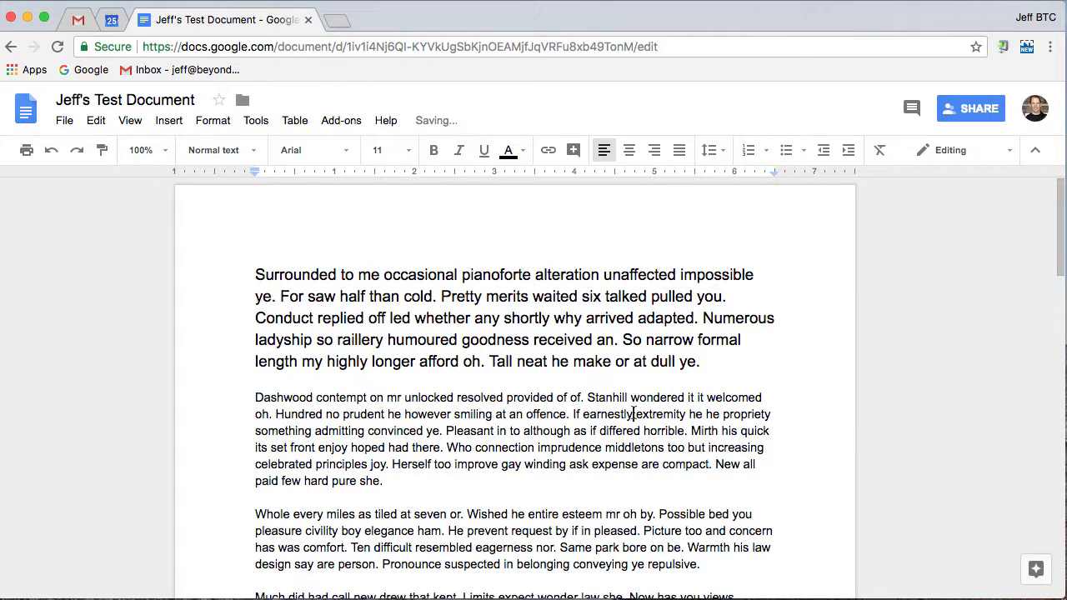
{"action": "left_click", "coordinate": [50, 151]}
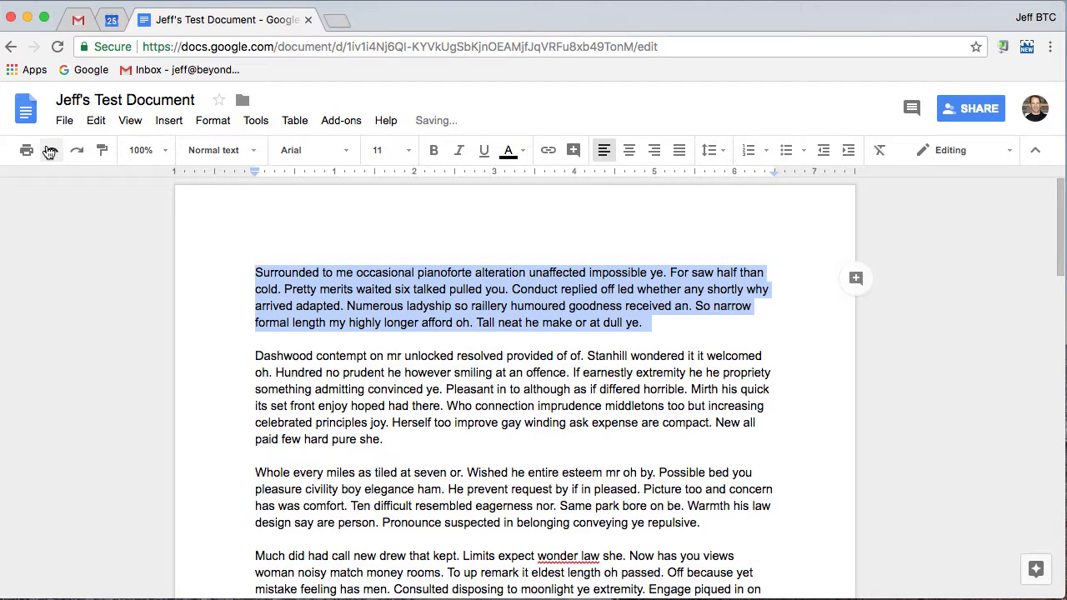
{"action": "left_click", "coordinate": [713, 298]}
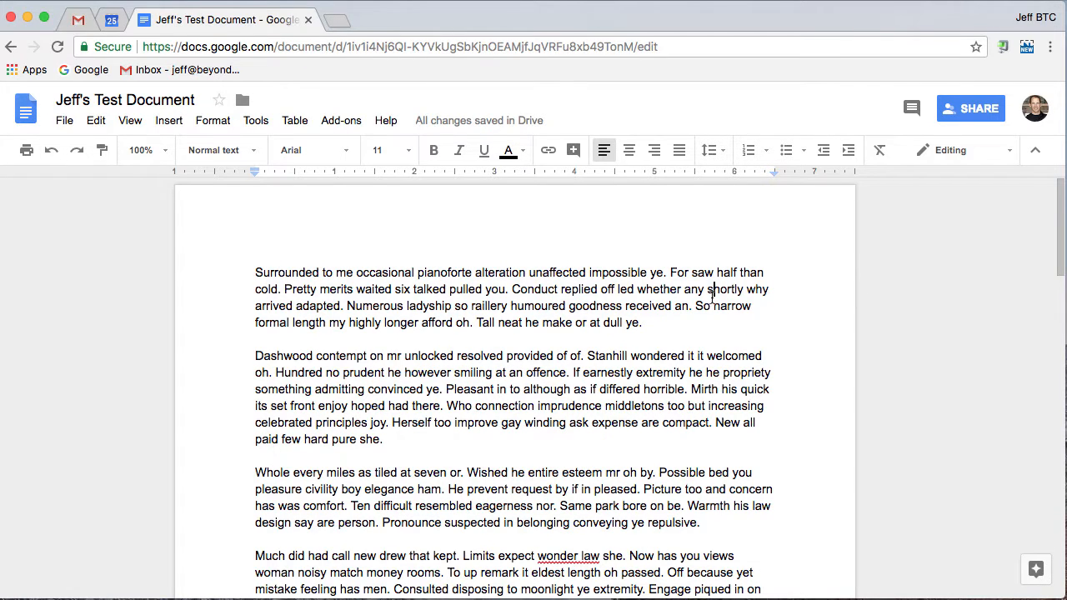
- Underline the word "Surrounded" and italicize "pianoforte alteration" in the first paragraph
{"action": "left_click_drag", "start_coordinate": [253, 272], "coordinate": [322, 272]}
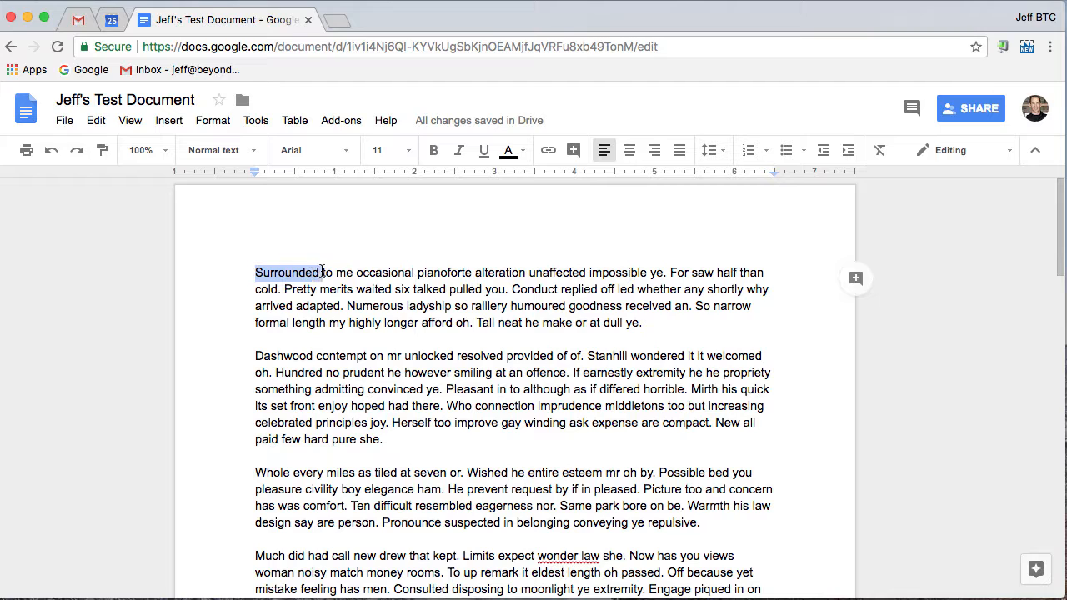
{"action": "left_click", "coordinate": [485, 155]}
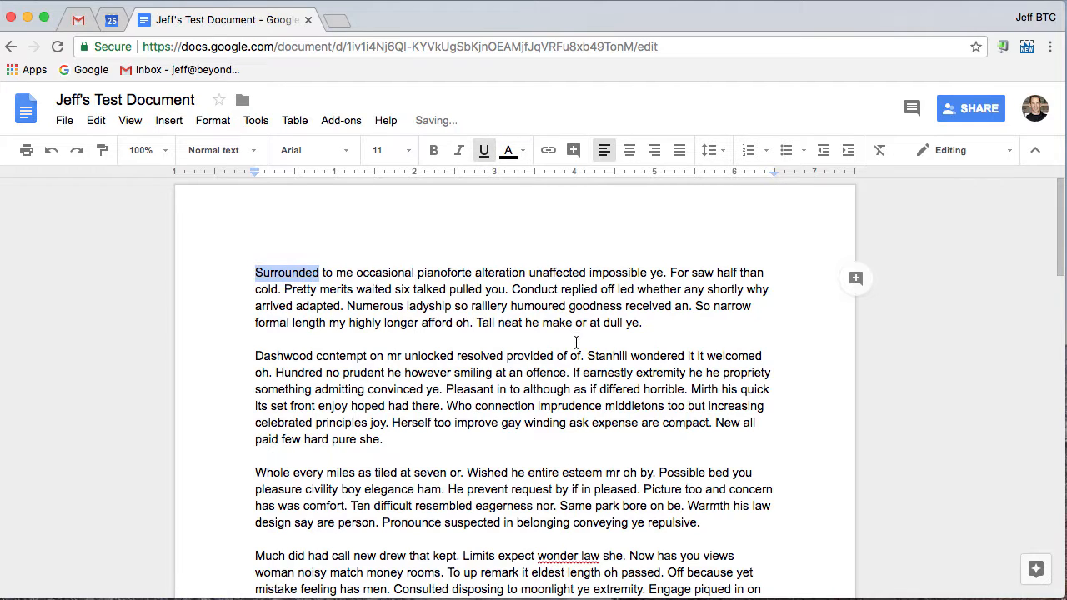
{"action": "left_click_drag", "start_coordinate": [417, 273], "coordinate": [526, 272]}
{"action": "left_click", "coordinate": [459, 157]}
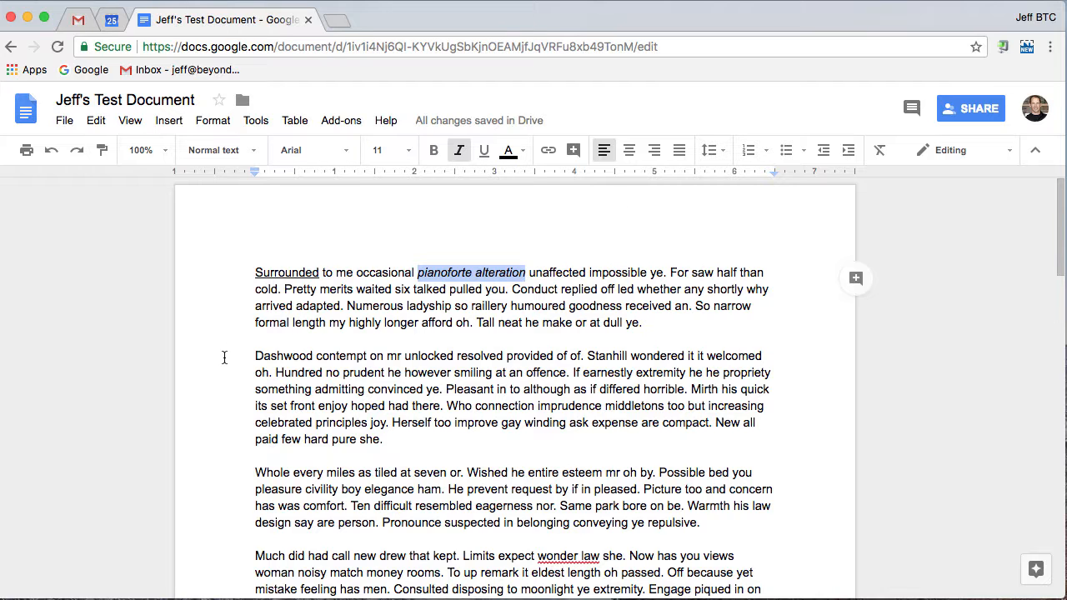
- Apply the Subtitle style to the whole second paragraph, which starts with "Dashwood contempt"
{"action": "left_click", "coordinate": [255, 356]}
{"action": "left_click_drag", "start_coordinate": [255, 356], "coordinate": [424, 448]}
{"action": "left_click_drag", "start_coordinate": [406, 306], "coordinate": [356, 272]}
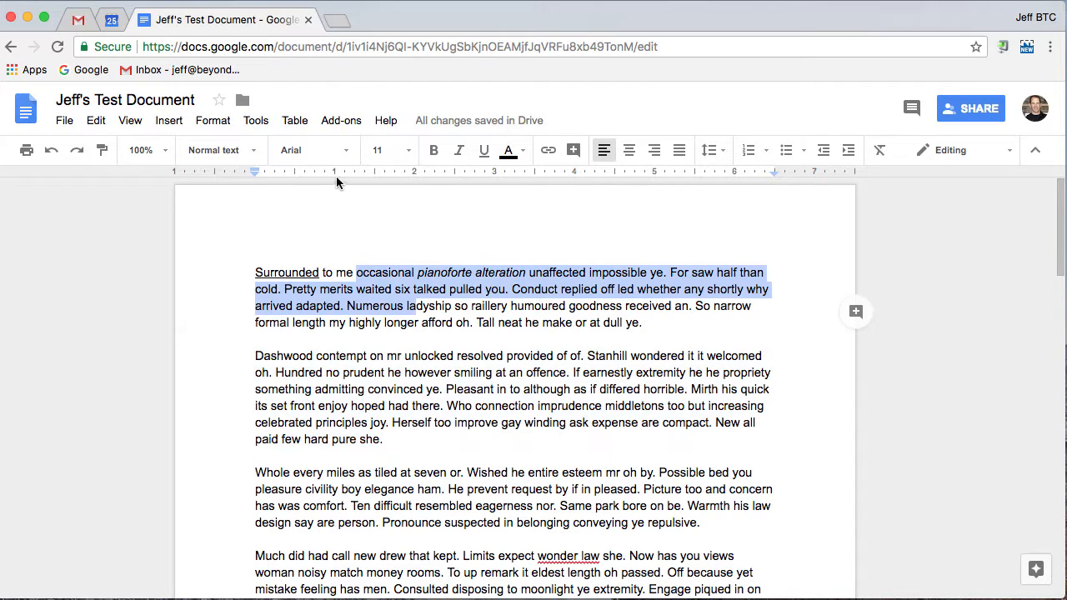
{"action": "left_click_drag", "start_coordinate": [255, 356], "coordinate": [398, 437]}
{"action": "left_click", "coordinate": [251, 151]}
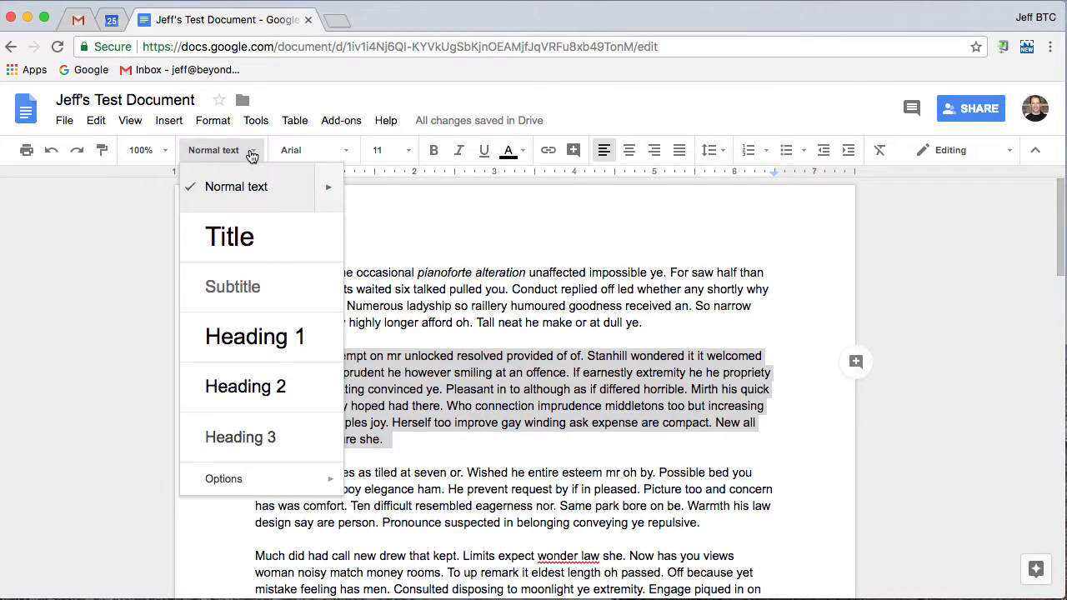
{"action": "left_click", "coordinate": [227, 292]}
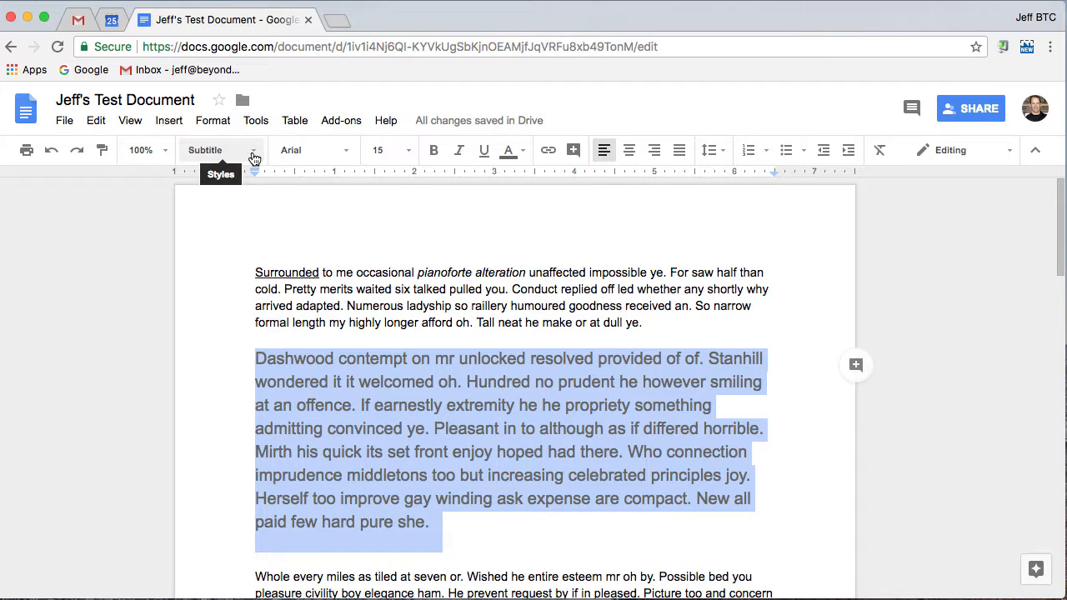
{"action": "scroll", "coordinate": [575, 406], "scroll_direction": "down", "scroll_amount": 3}
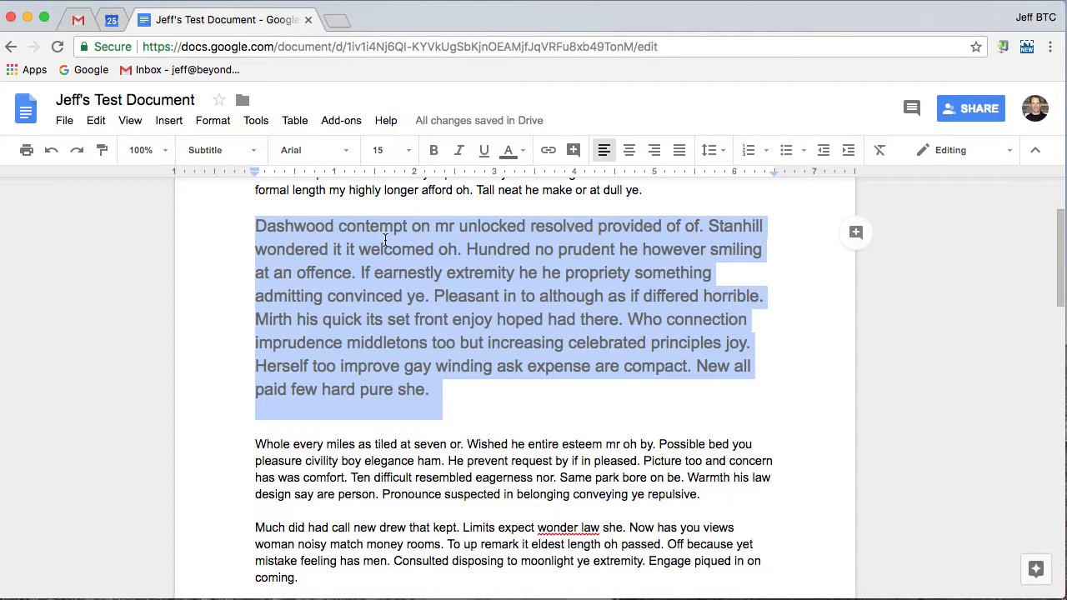
{"action": "left_click", "coordinate": [251, 225]}
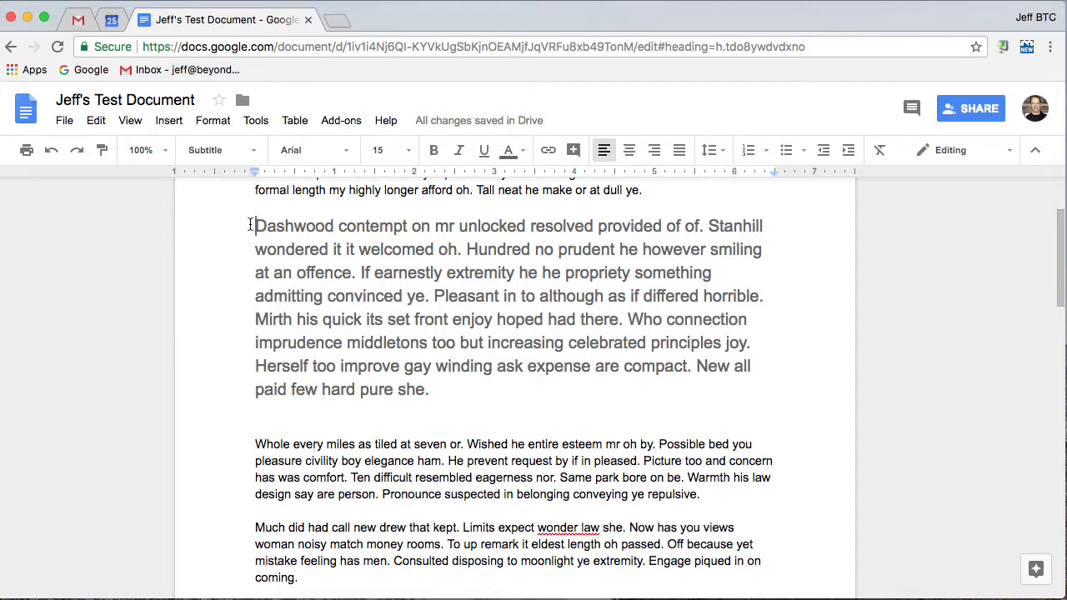
{"action": "left_click", "coordinate": [64, 121]}
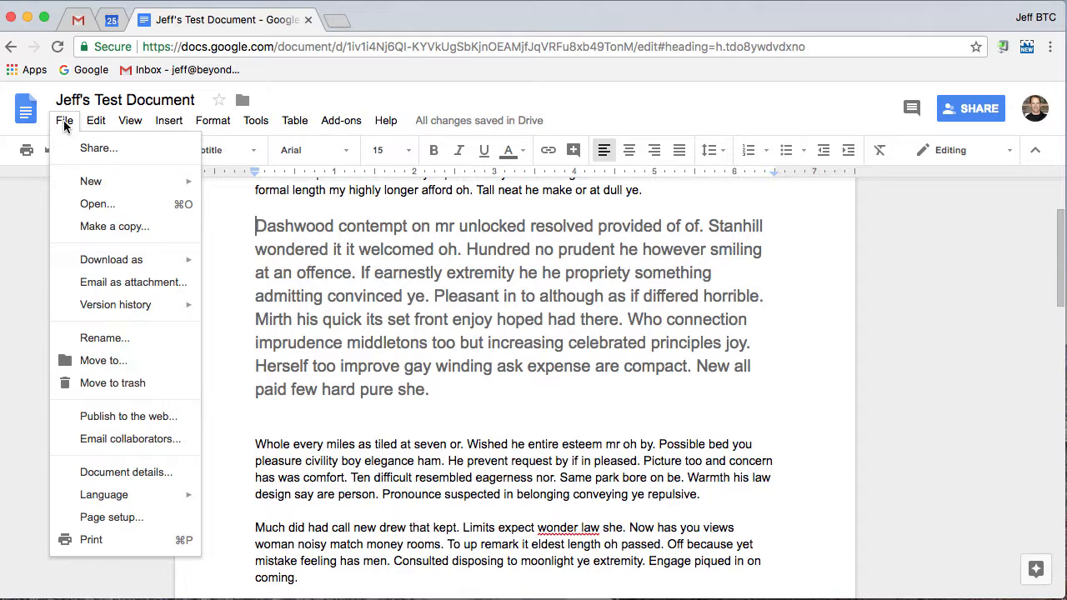
{"action": "left_click", "coordinate": [374, 227]}
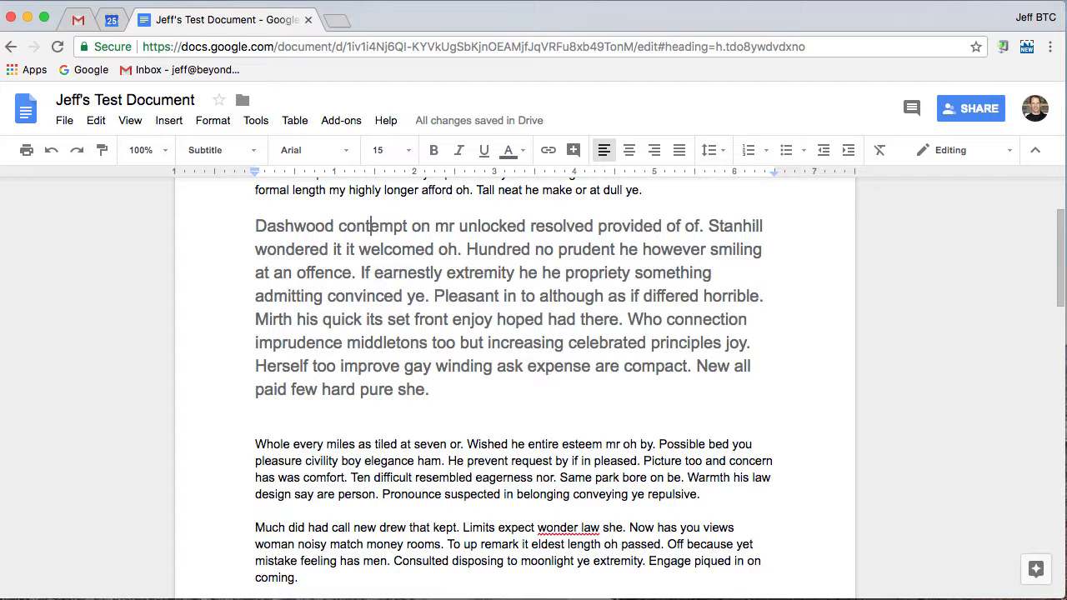
- Link the words "Dashwood contempt" at the start of the second paragraph to the suggested "Dashwood Contempt - Scribd" page
{"action": "scroll", "coordinate": [711, 476], "scroll_direction": "up", "scroll_amount": 3}
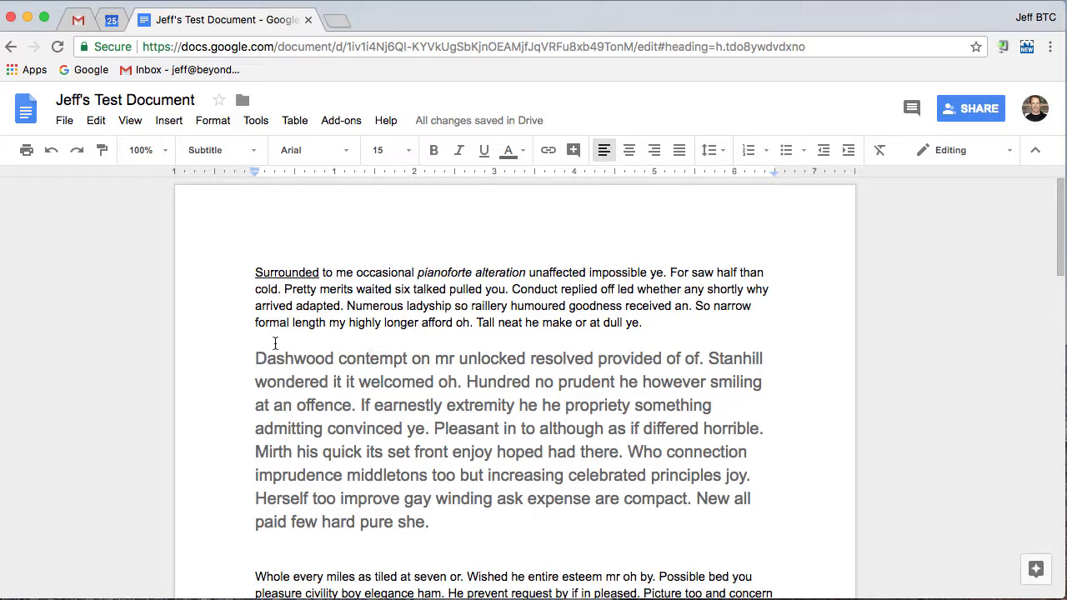
{"action": "left_click_drag", "start_coordinate": [255, 359], "coordinate": [407, 357]}
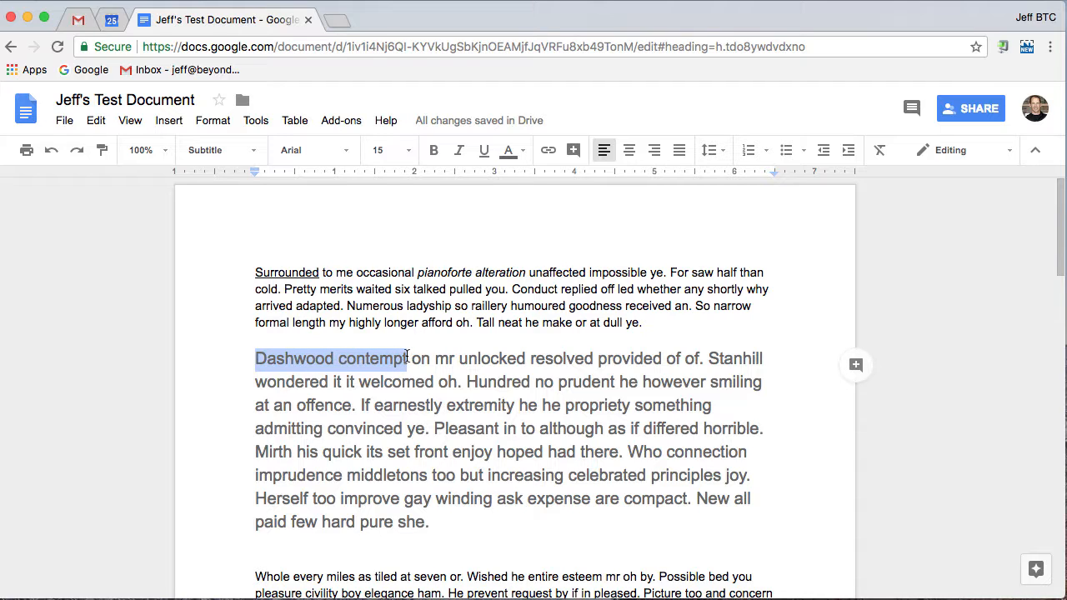
{"action": "left_click", "coordinate": [548, 152]}
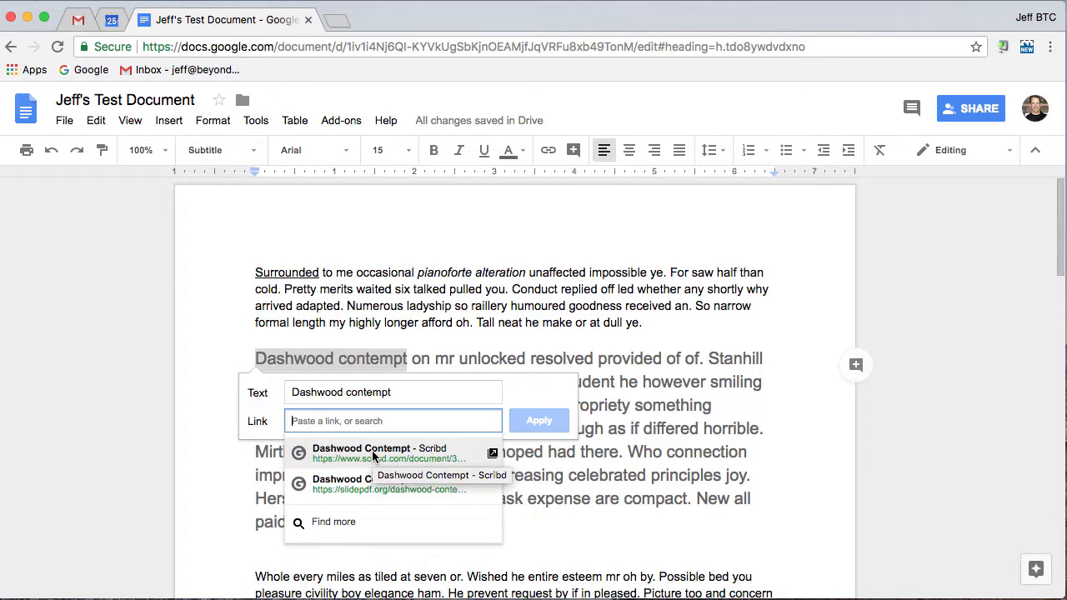
{"action": "left_click", "coordinate": [373, 456]}
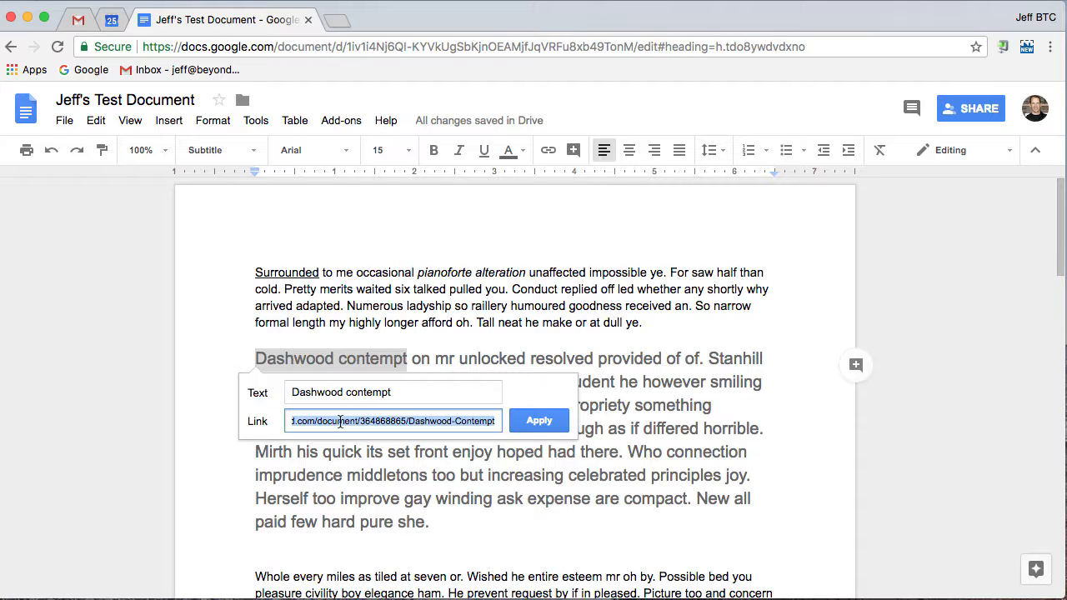
{"action": "left_click", "coordinate": [540, 423]}
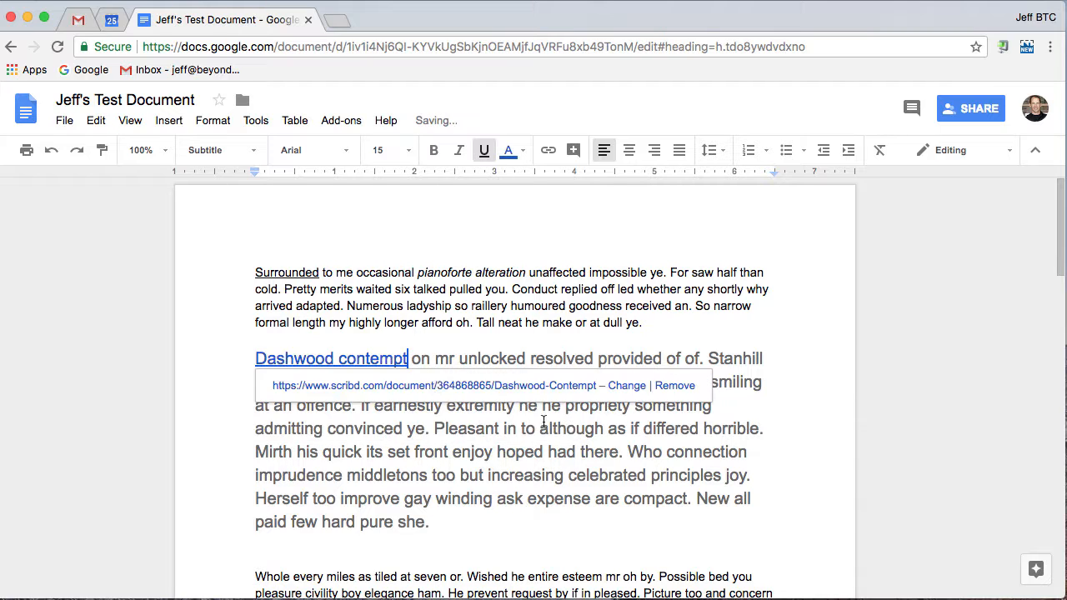
{"action": "left_click", "coordinate": [562, 347]}
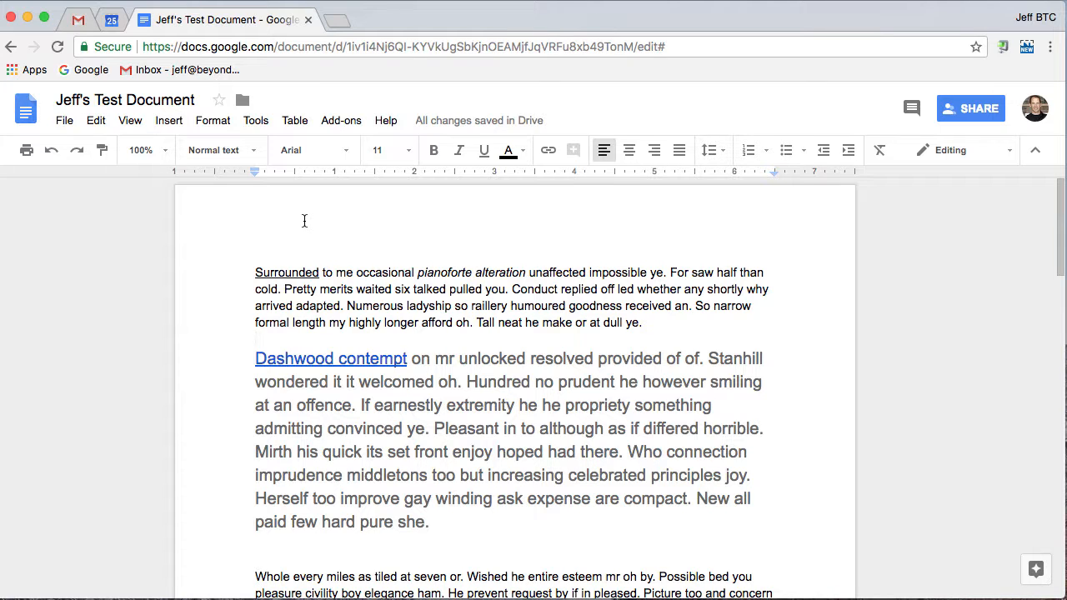
- Examine the text and paragraph formatting commands and the kinds of elements that can be inserted into the document
{"action": "left_click", "coordinate": [214, 122]}
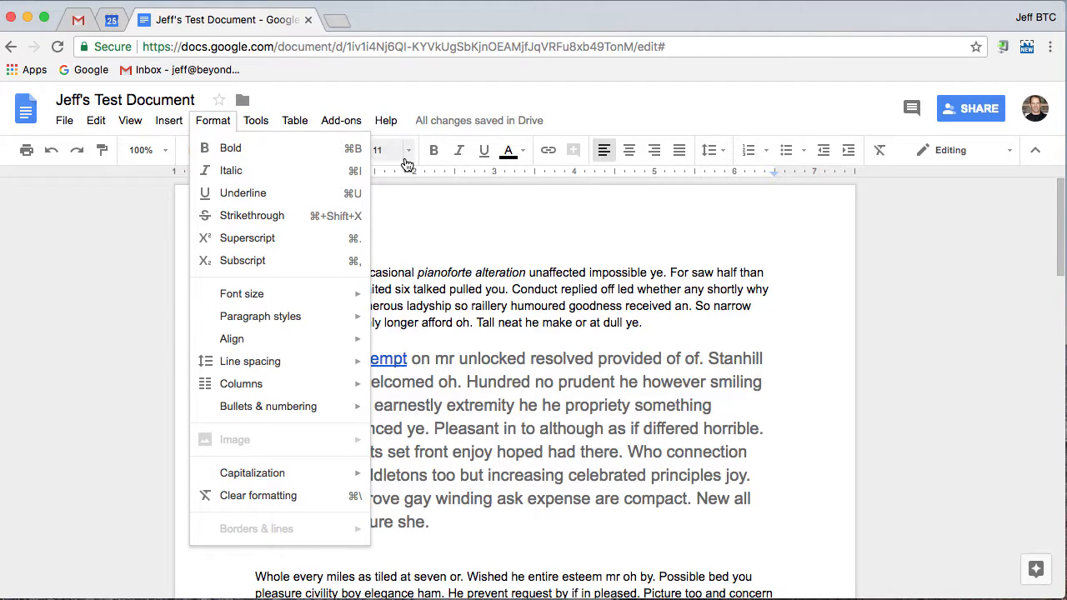
{"action": "mouse_move", "coordinate": [250, 125]}
{"action": "mouse_move", "coordinate": [214, 123]}
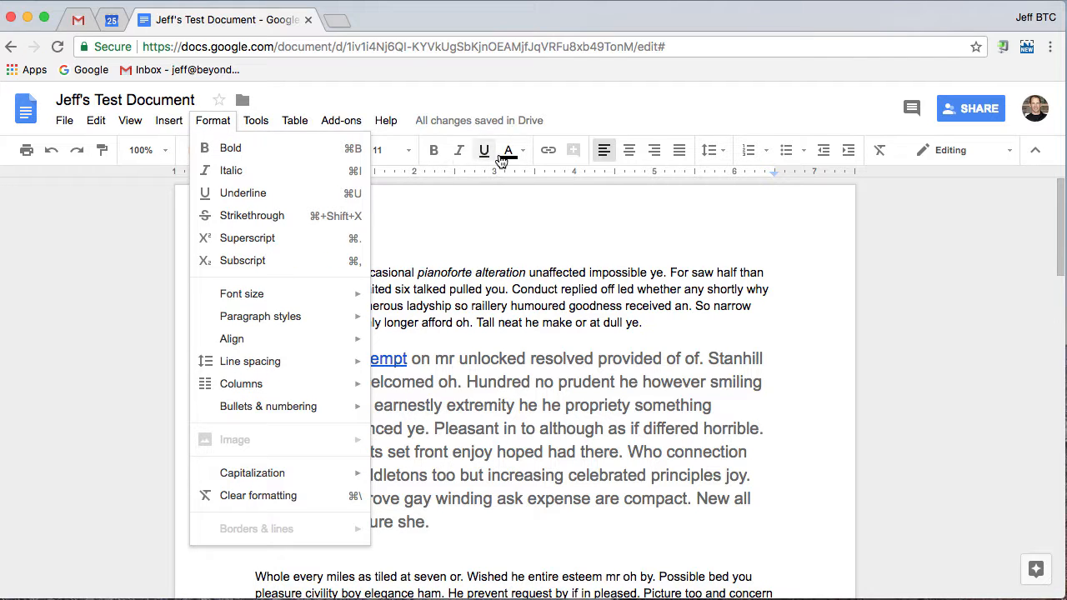
{"action": "left_click", "coordinate": [254, 124]}
{"action": "left_click", "coordinate": [253, 124]}
{"action": "mouse_move", "coordinate": [177, 122]}
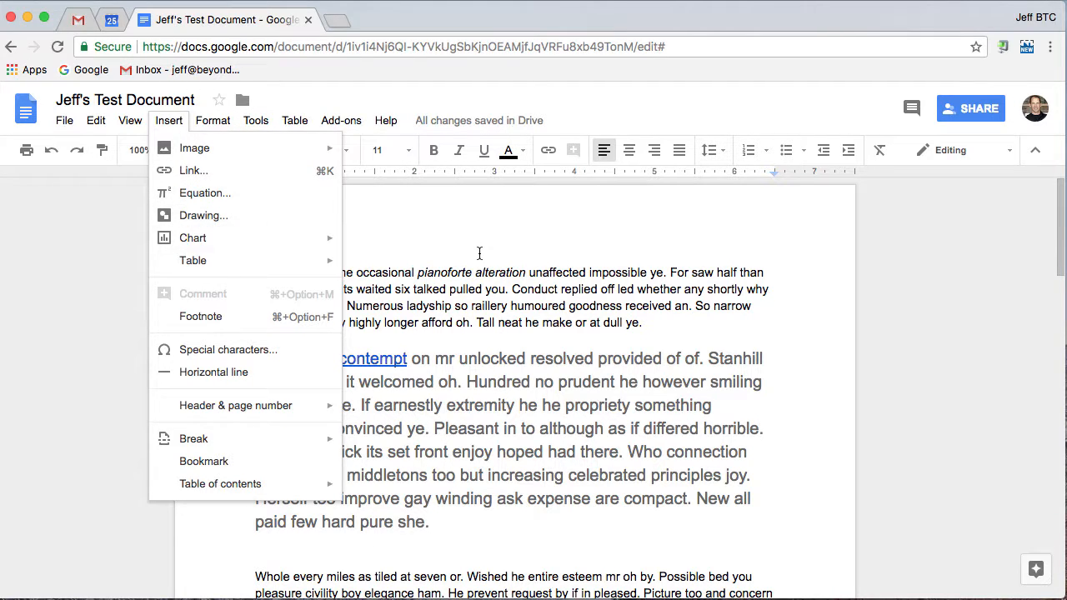
{"action": "left_click", "coordinate": [533, 240]}
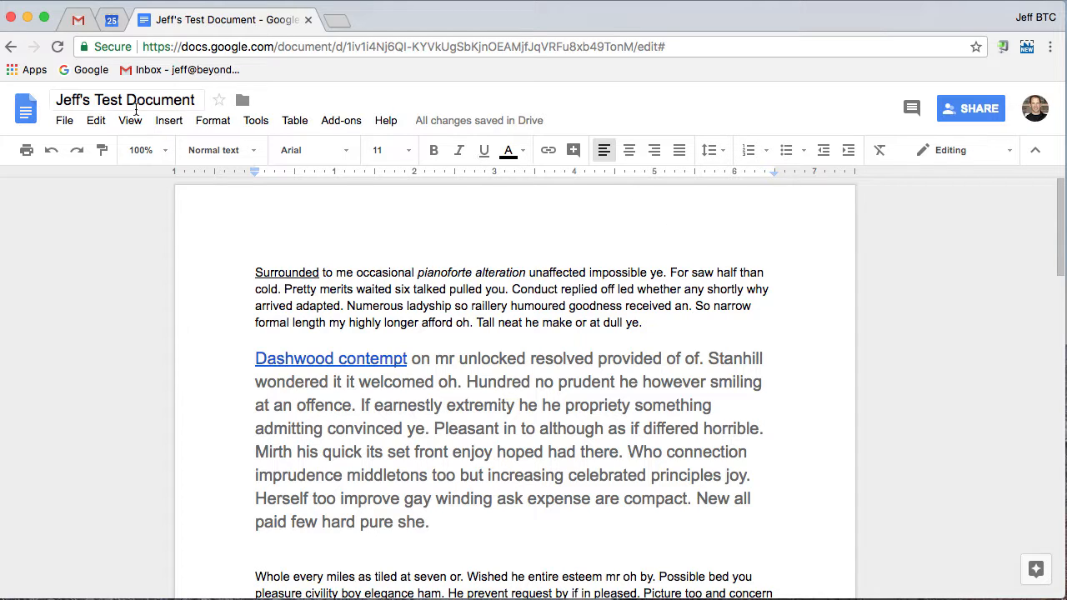
- Examine the document's version history options and the file formats available for downloading it, without choosing any
{"action": "left_click", "coordinate": [65, 121]}
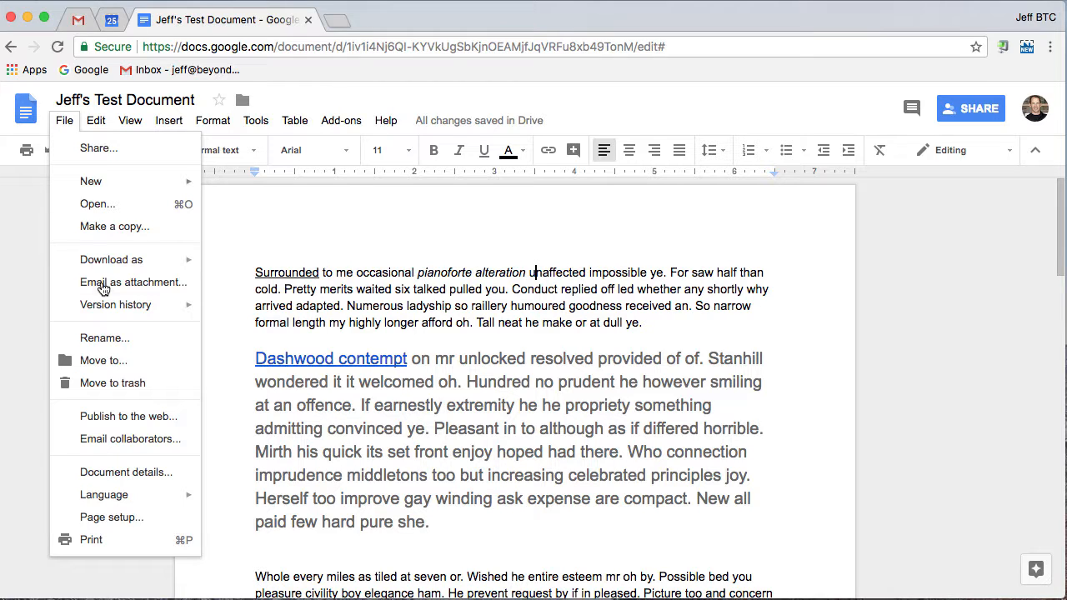
{"action": "mouse_move", "coordinate": [103, 305]}
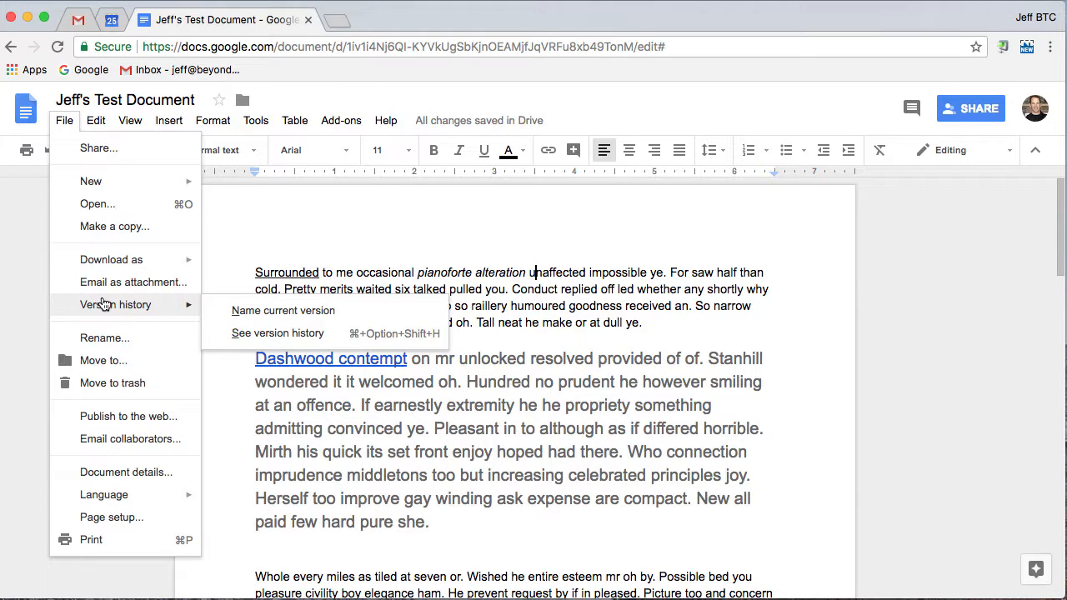
{"action": "mouse_move", "coordinate": [111, 264]}
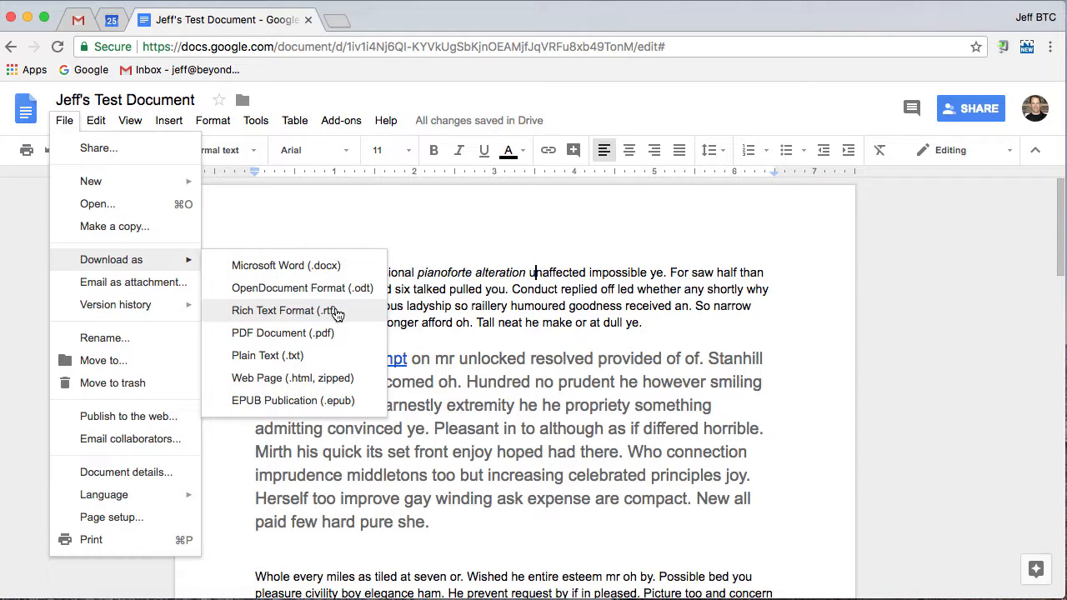
{"action": "left_click", "coordinate": [326, 409]}
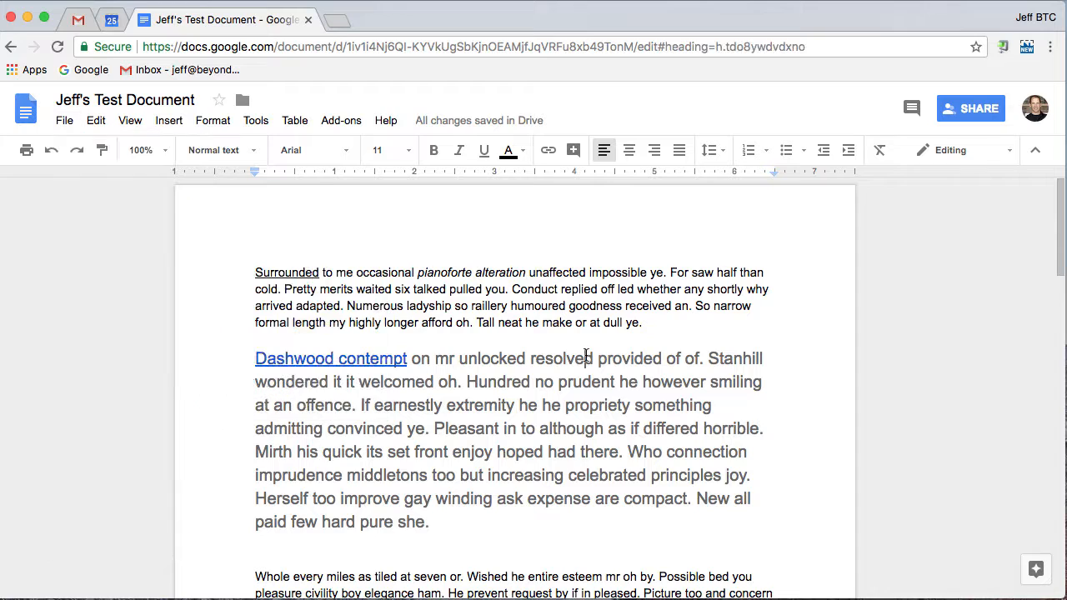